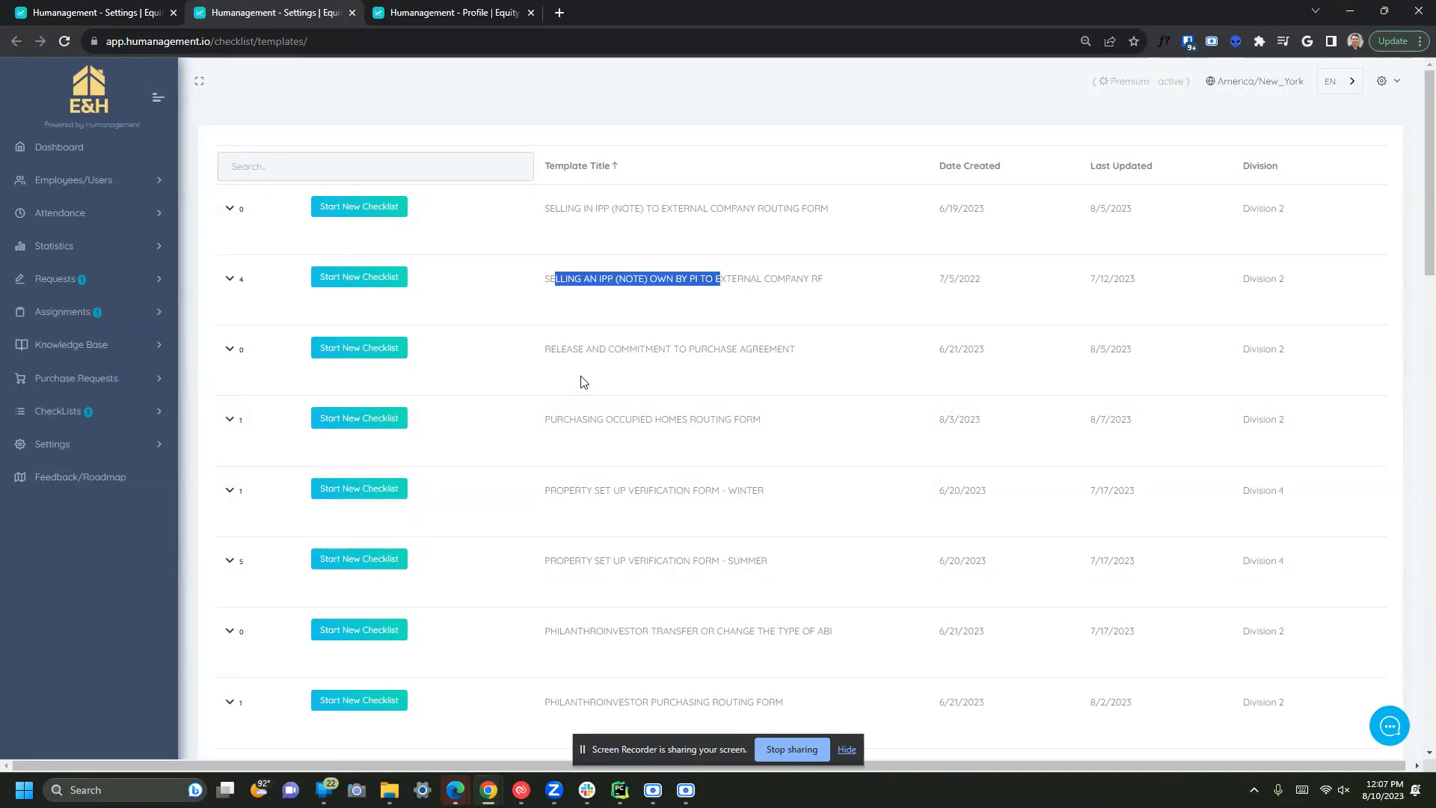
- Widen the table columns and expand the SELLING AN IPP (NOTE) template to list its five checklists
{"action": "left_click_drag", "start_coordinate": [585, 448], "coordinate": [695, 452]}
{"action": "left_click_drag", "start_coordinate": [586, 493], "coordinate": [716, 494]}
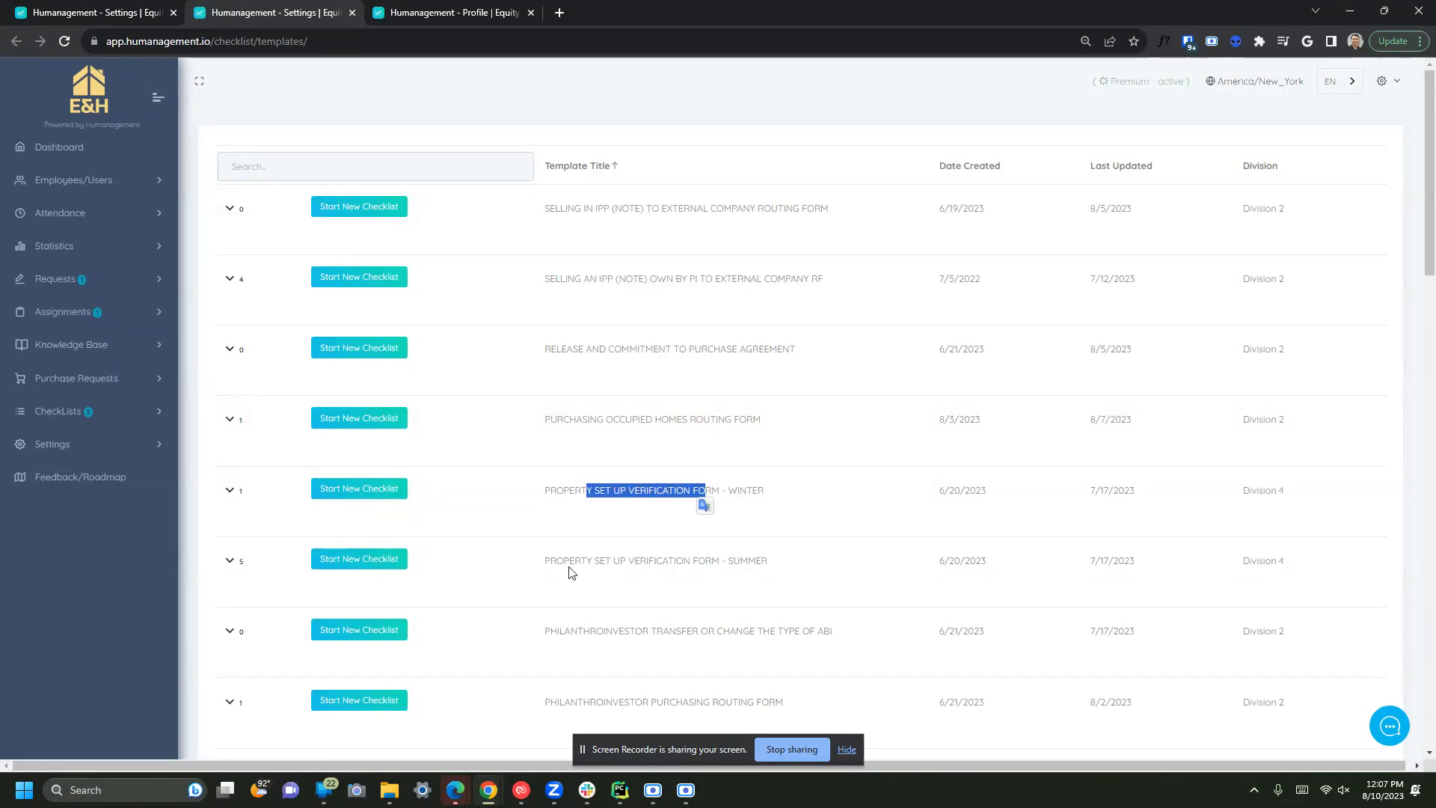
{"action": "left_click_drag", "start_coordinate": [574, 562], "coordinate": [662, 563]}
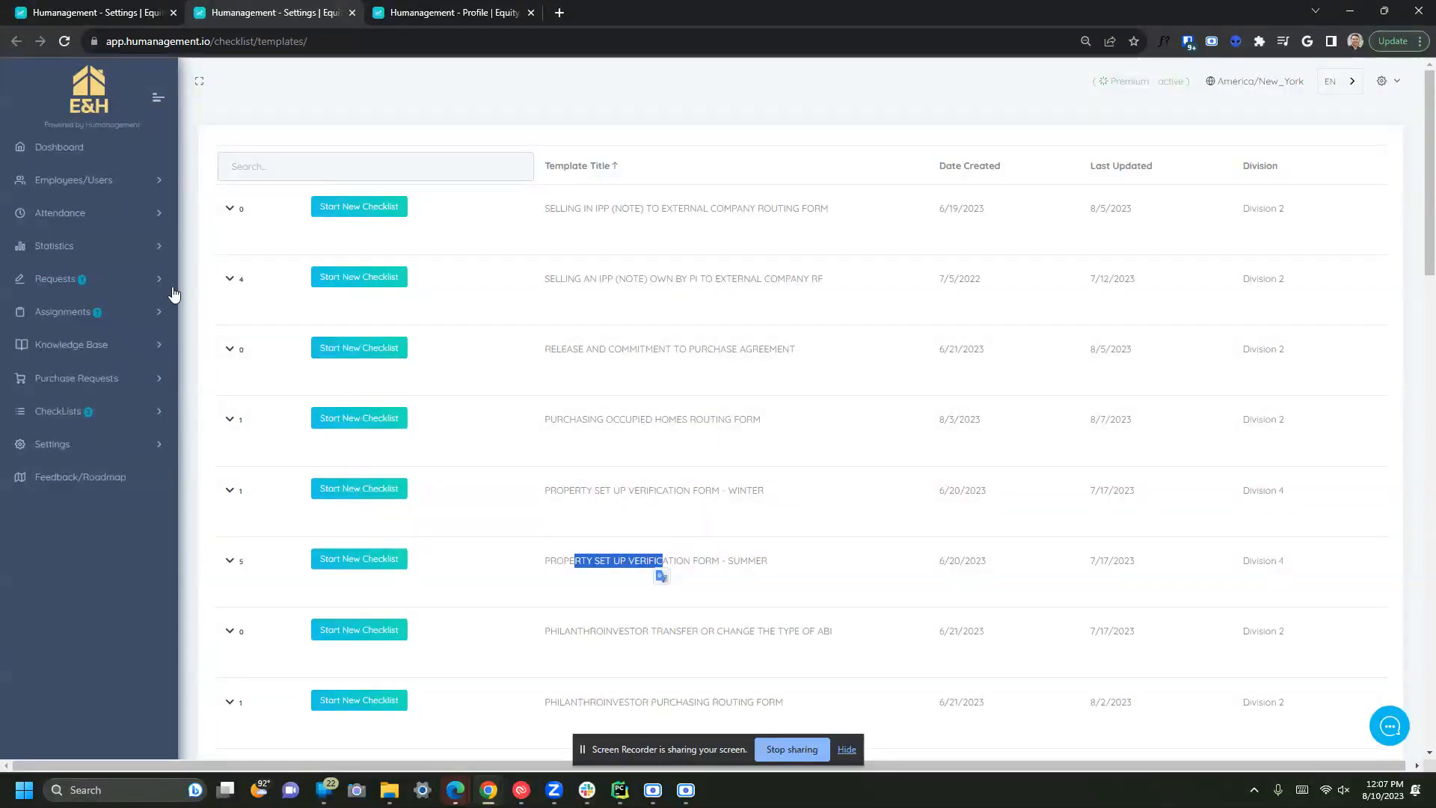
{"action": "left_click", "coordinate": [229, 279]}
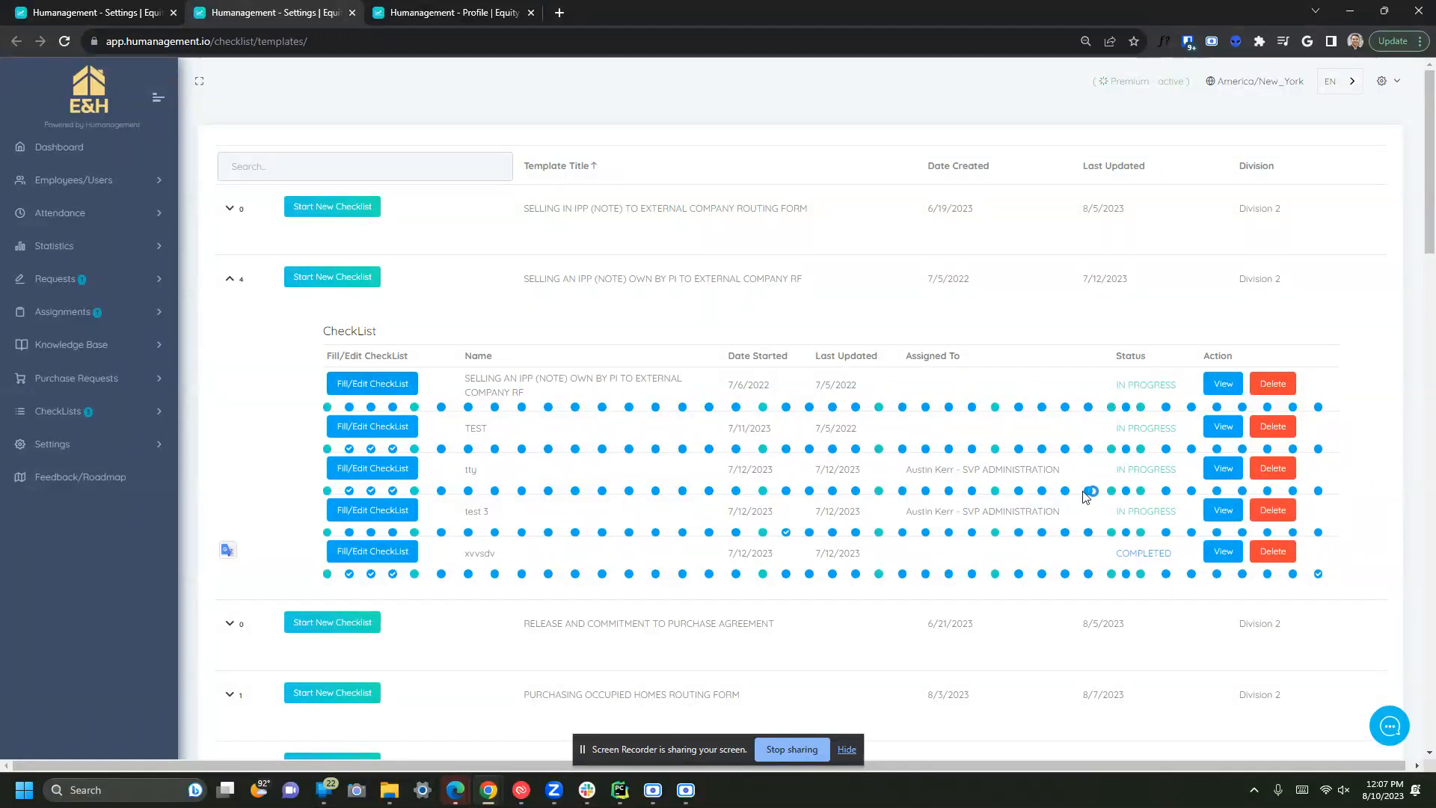
{"action": "left_click", "coordinate": [369, 428]}
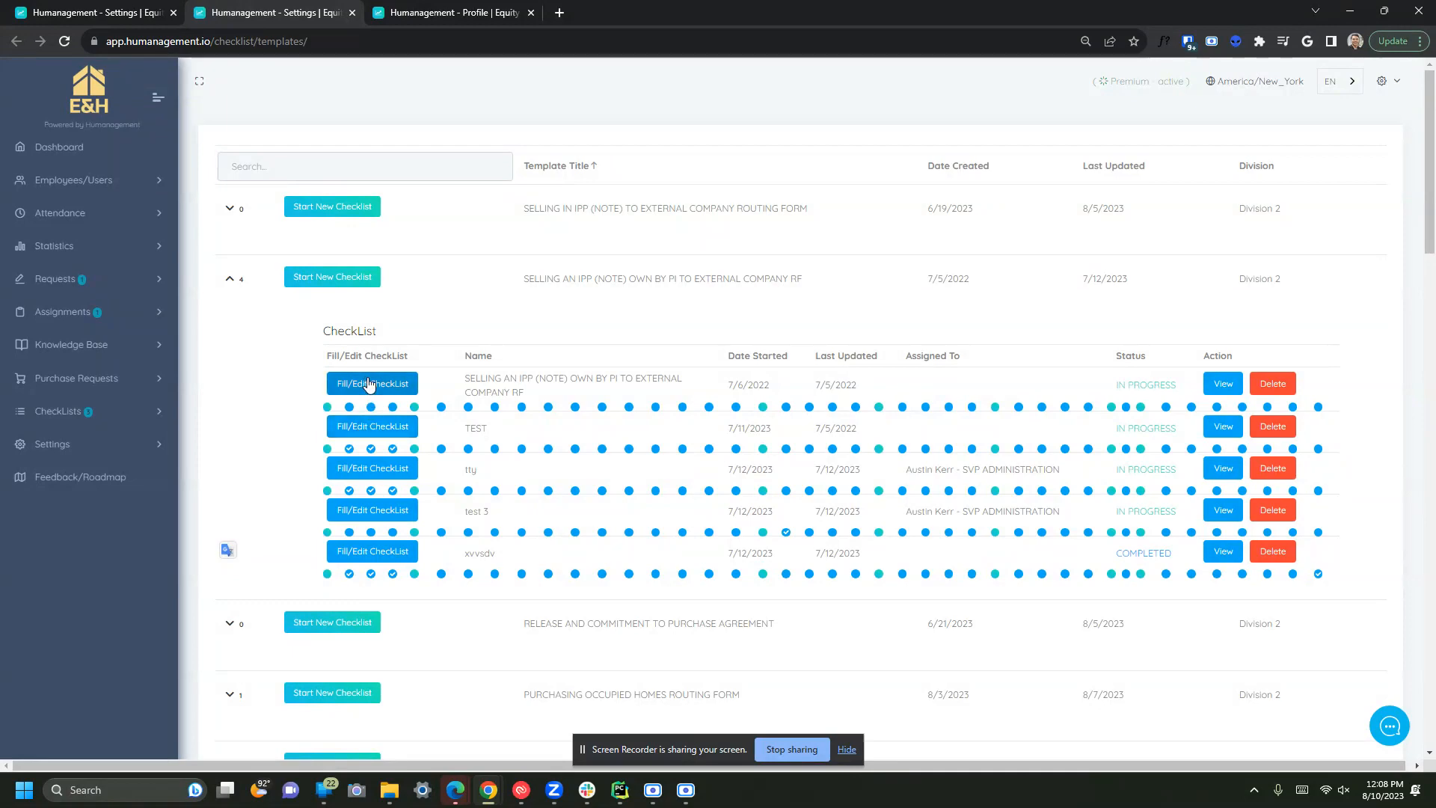
{"action": "scroll", "coordinate": [373, 391], "scroll_direction": "down", "scroll_amount": 6}
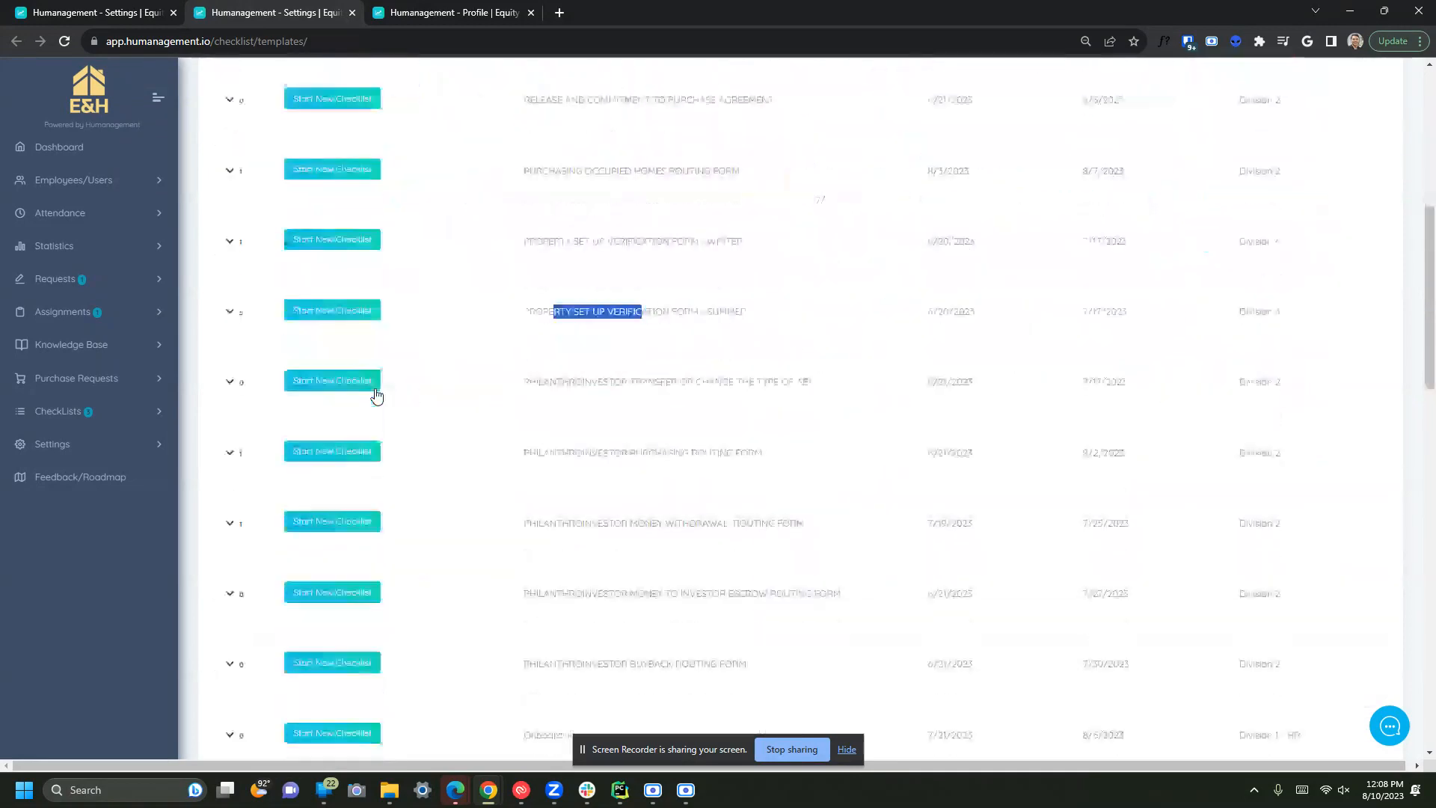
{"action": "scroll", "coordinate": [376, 396], "scroll_direction": "down", "scroll_amount": 3}
{"action": "scroll", "coordinate": [376, 396], "scroll_direction": "up", "scroll_amount": 8}
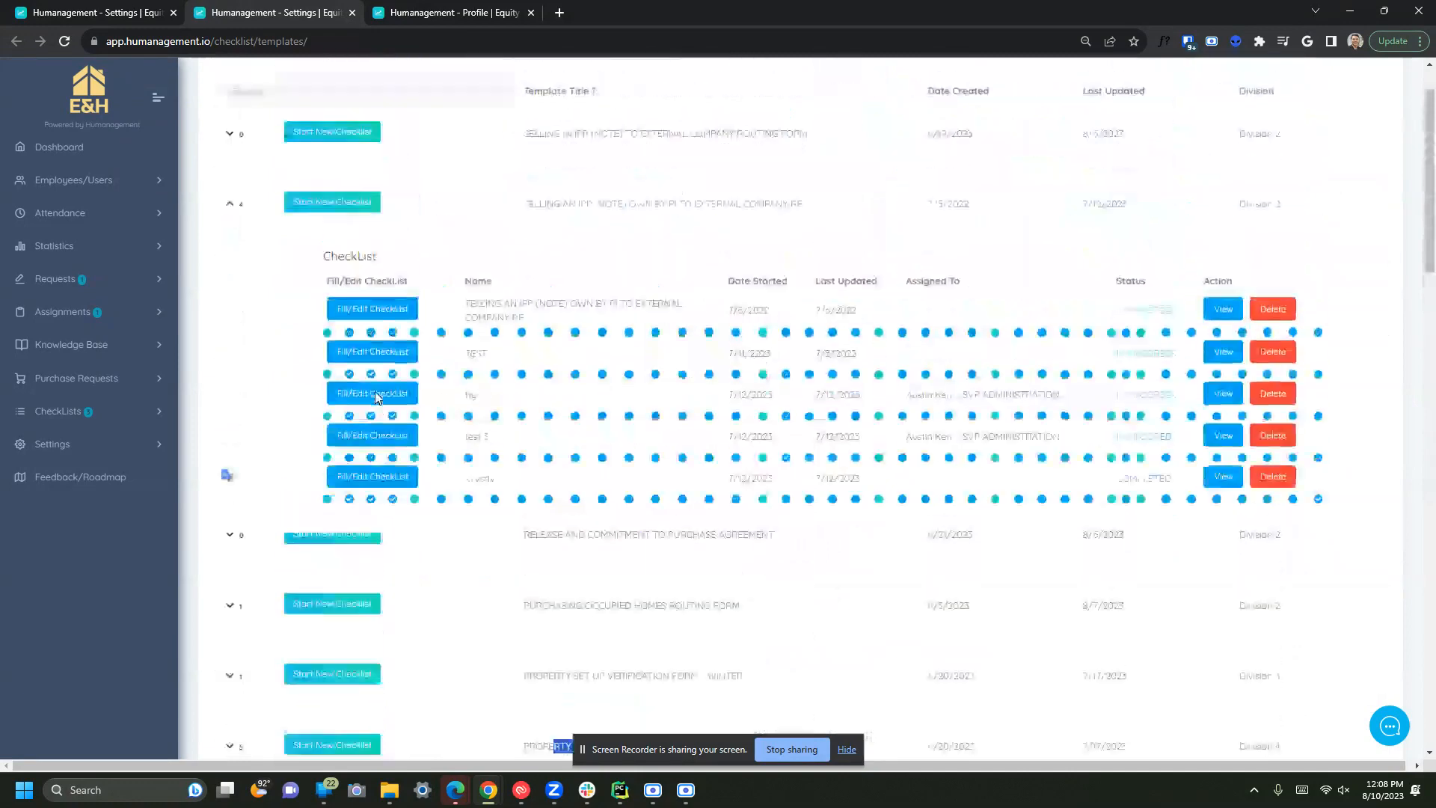
{"action": "scroll", "coordinate": [376, 398], "scroll_direction": "up", "scroll_amount": 1}
{"action": "left_click", "coordinate": [312, 164]}
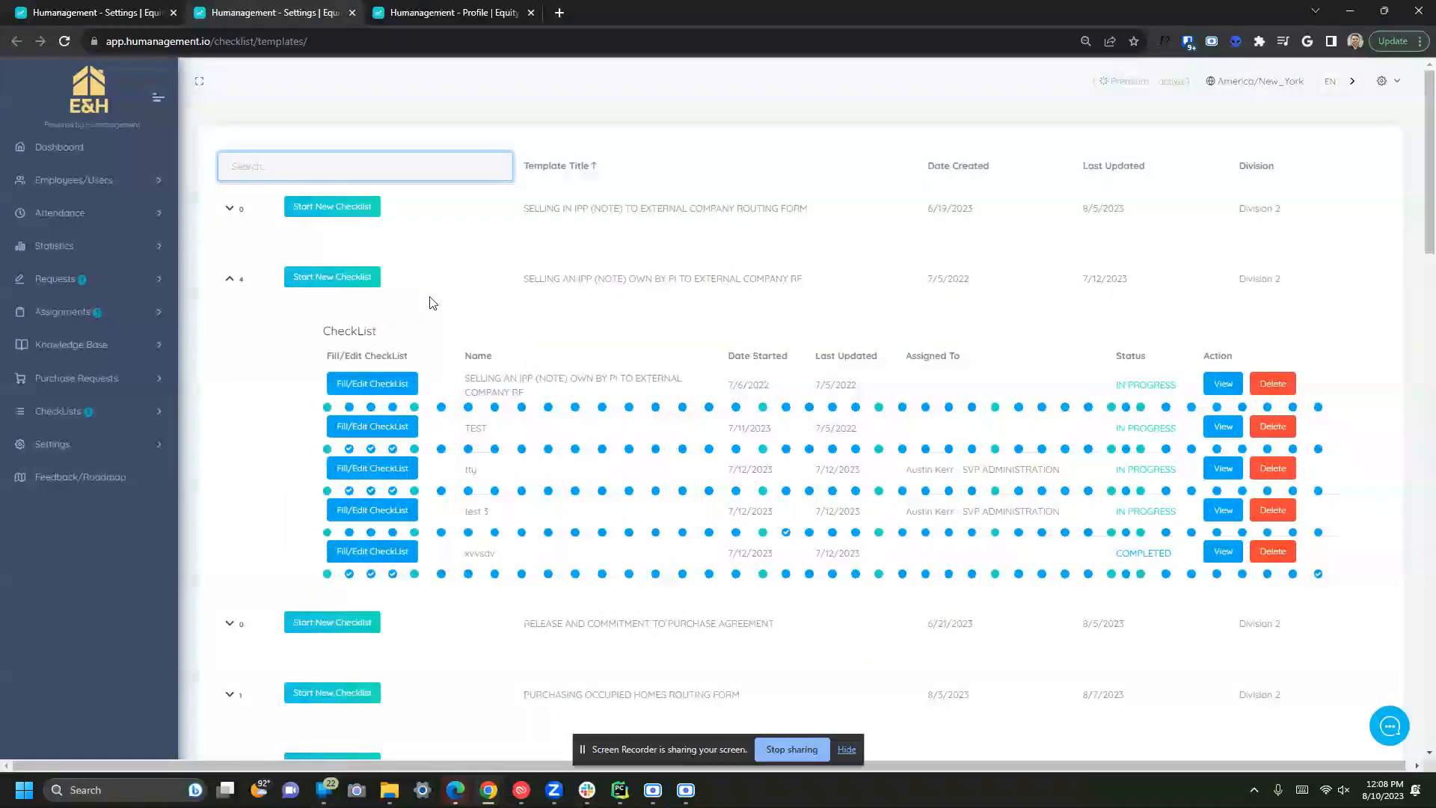
- Filter the templates by 'inve' and expand the MONEY WITHDRAWAL ROUTING FORM row
{"action": "type", "text": "ipp"}
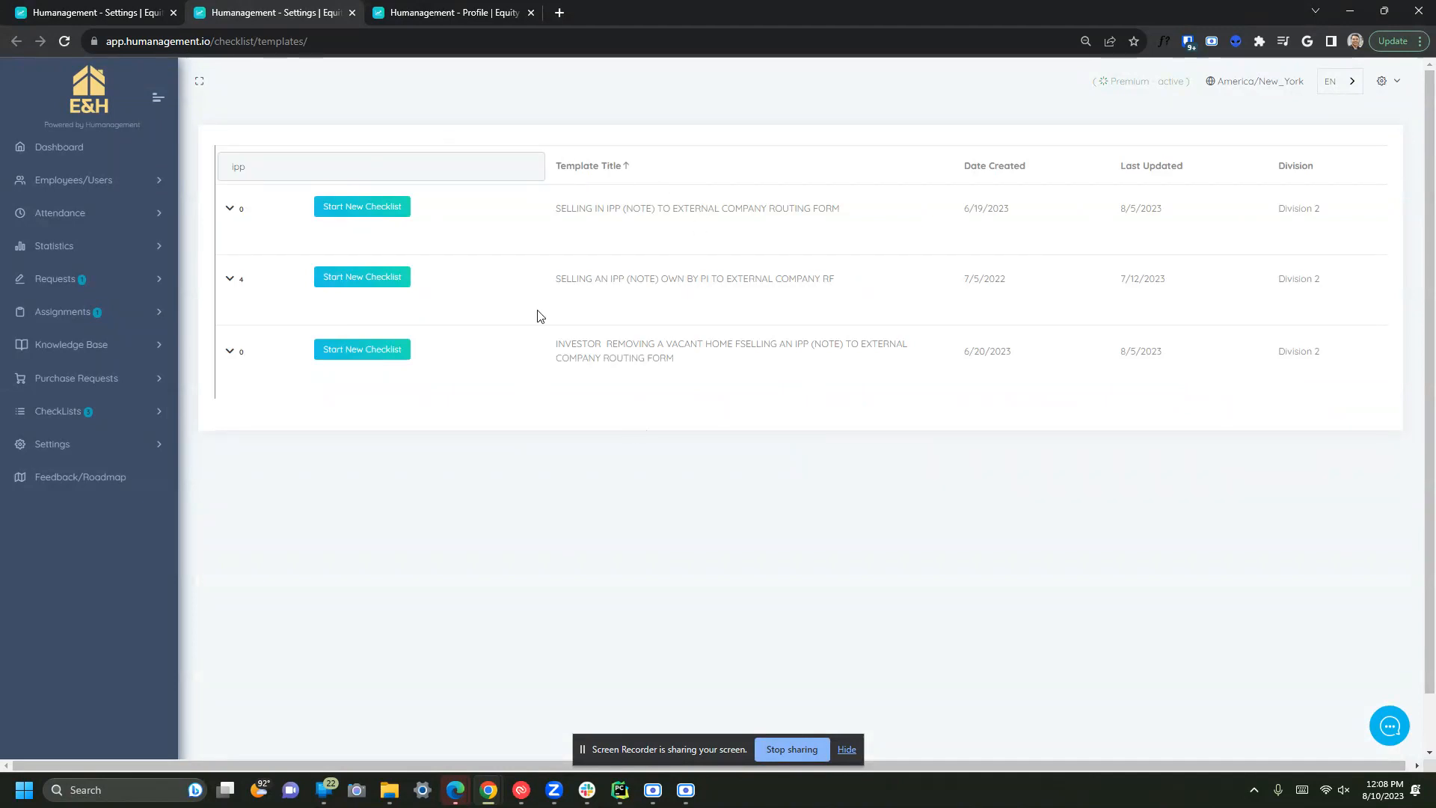
{"action": "double_click", "coordinate": [313, 154]}
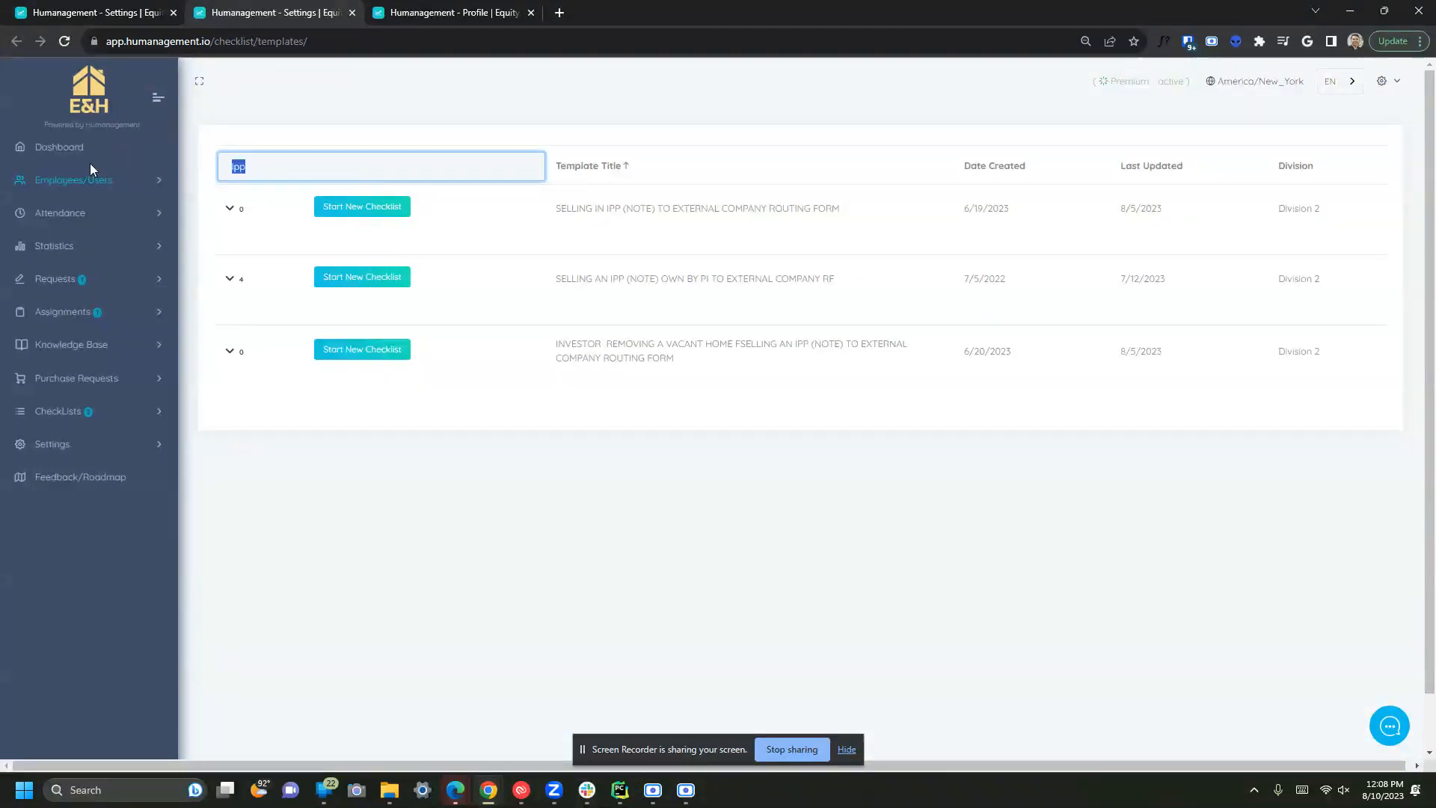
{"action": "key", "text": "BackSpace"}
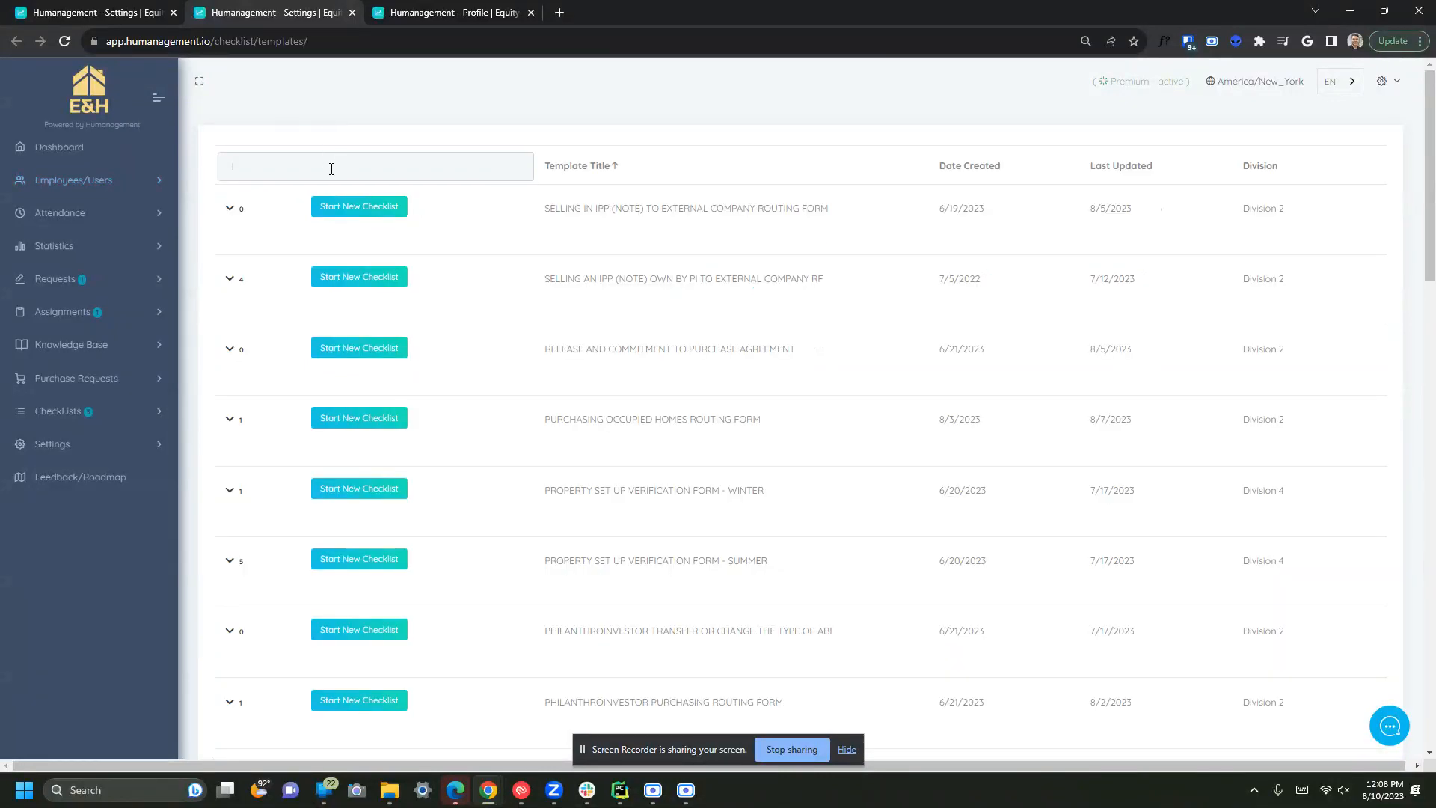
{"action": "type", "text": "inve"}
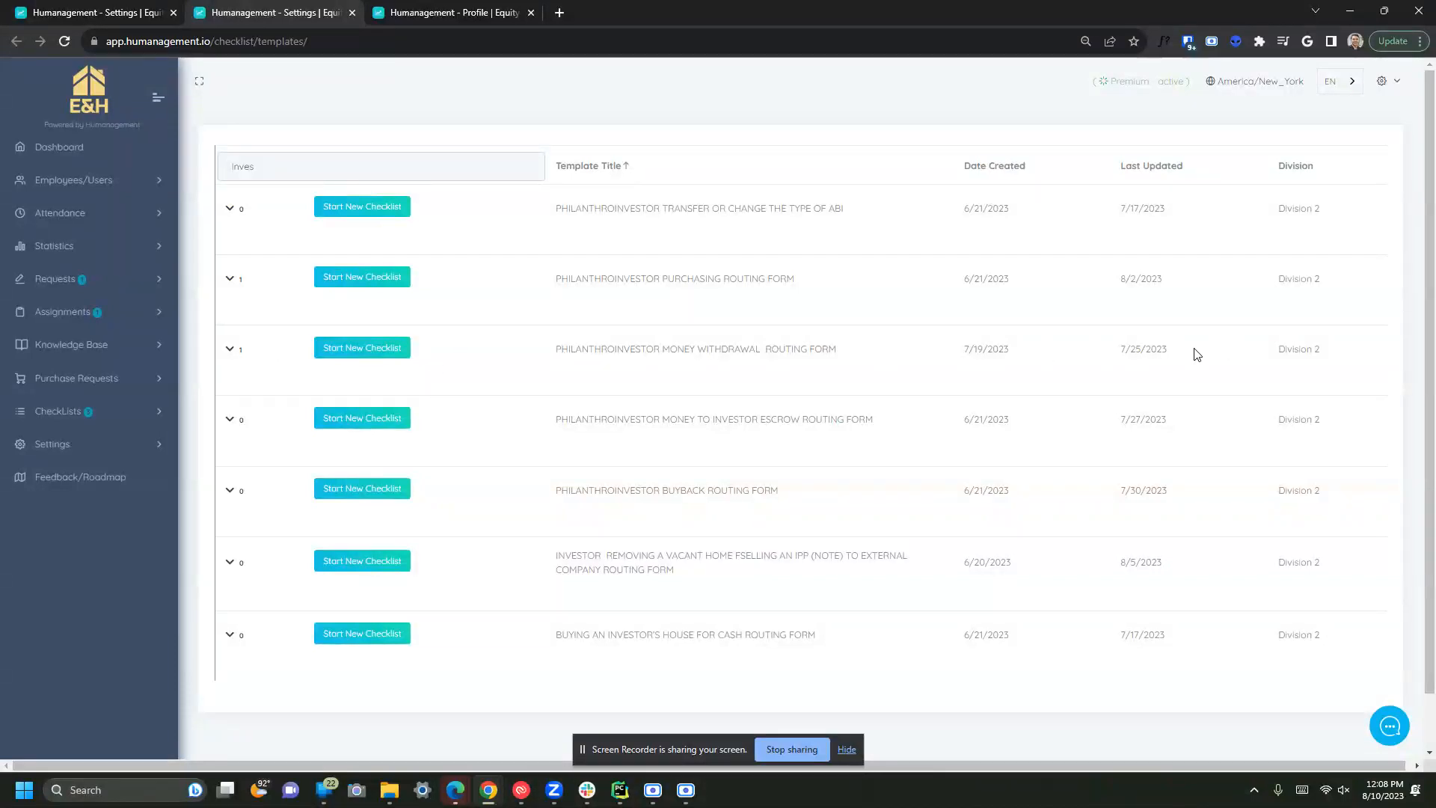
{"action": "left_click", "coordinate": [230, 349]}
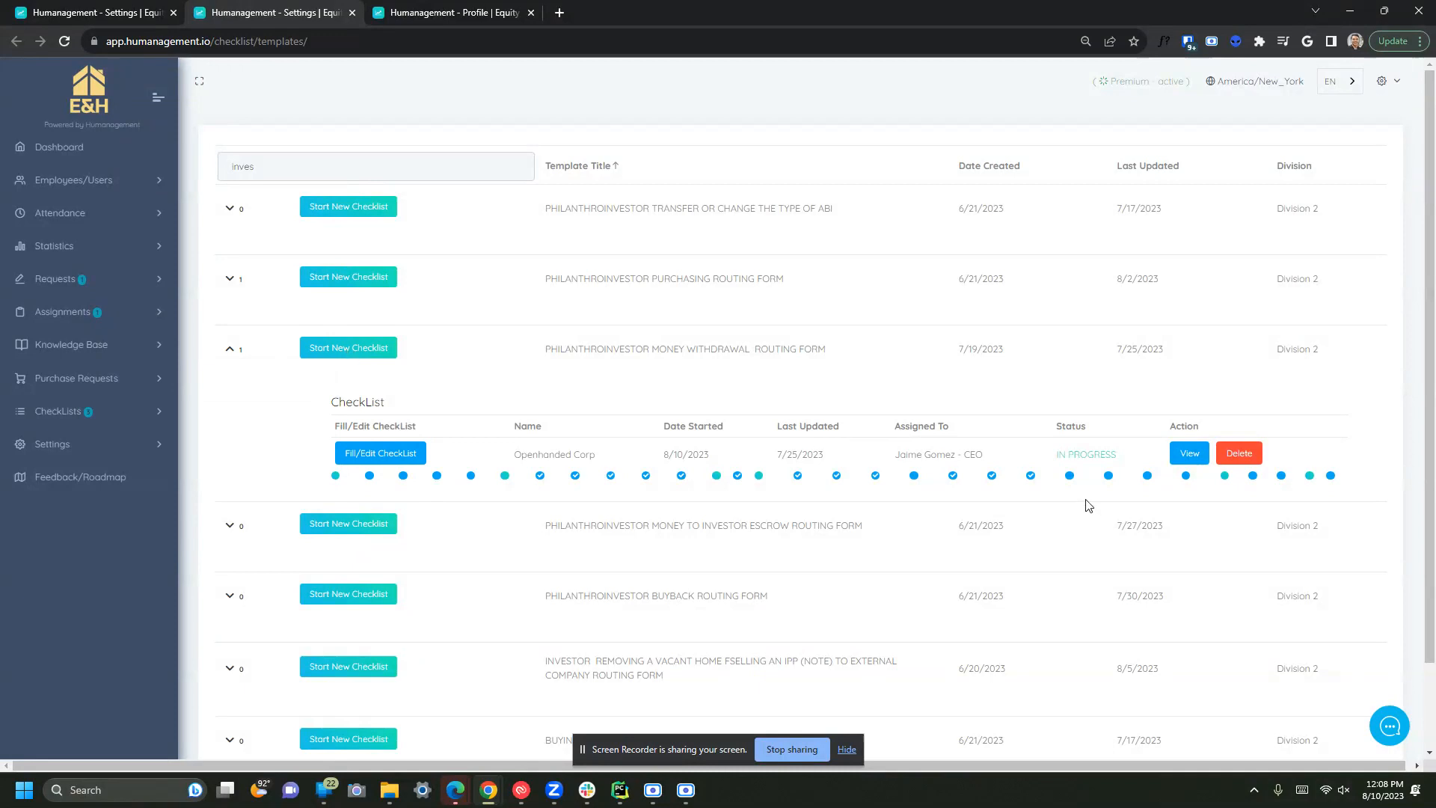
- Start a new copy of the Money Withdrawal routing form and name it with the client's name
{"action": "left_click", "coordinate": [366, 347]}
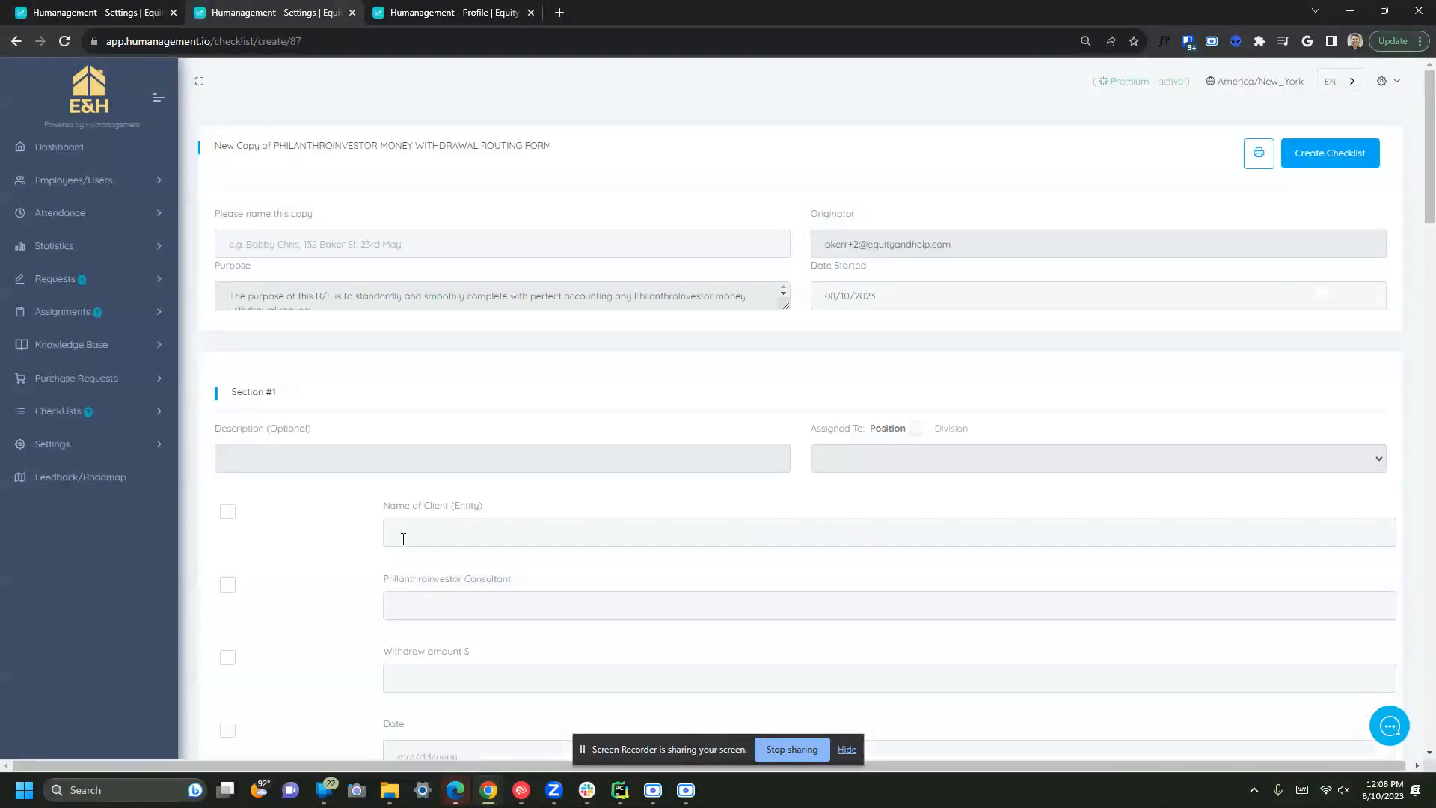
{"action": "left_click", "coordinate": [355, 245]}
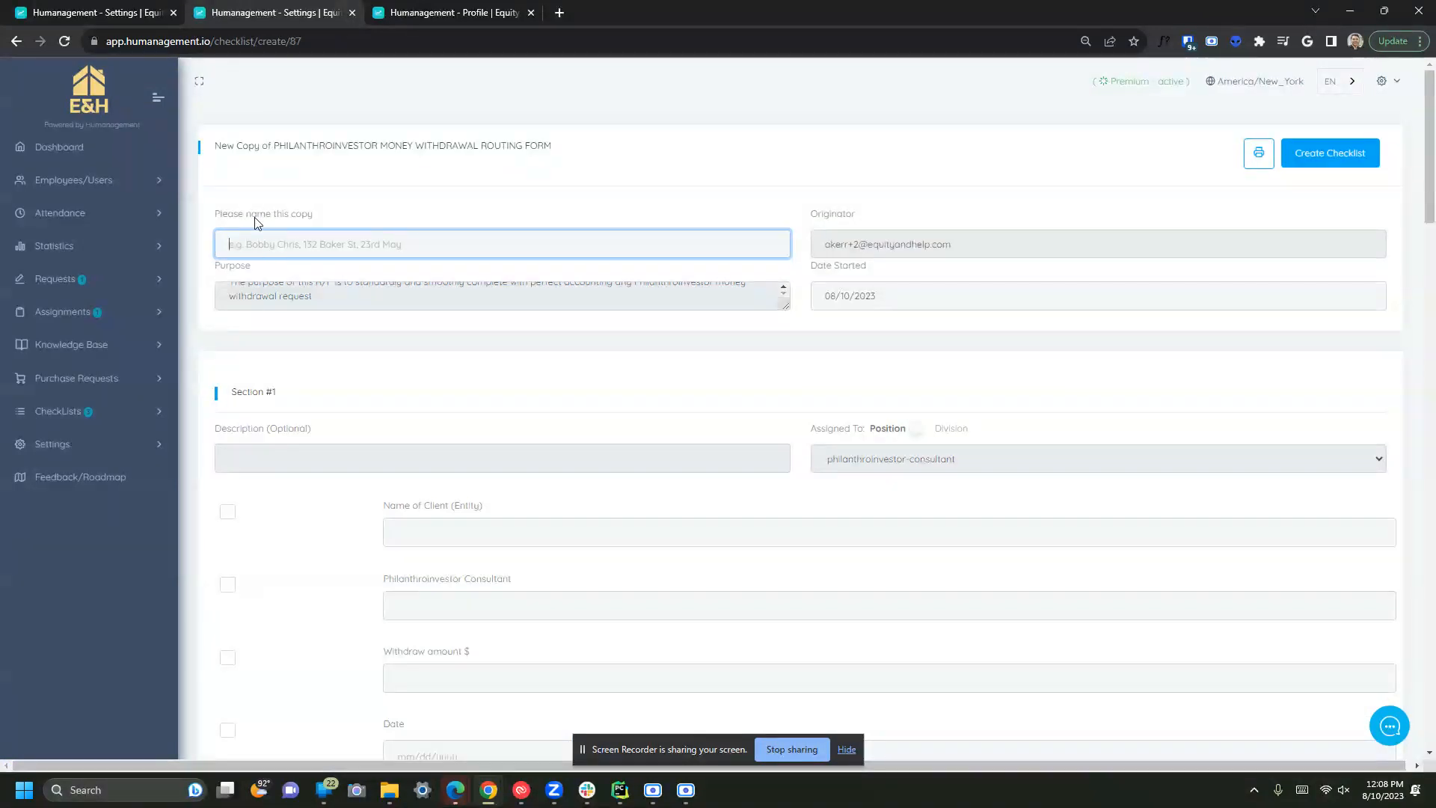
{"action": "left_click_drag", "start_coordinate": [292, 150], "coordinate": [570, 148]}
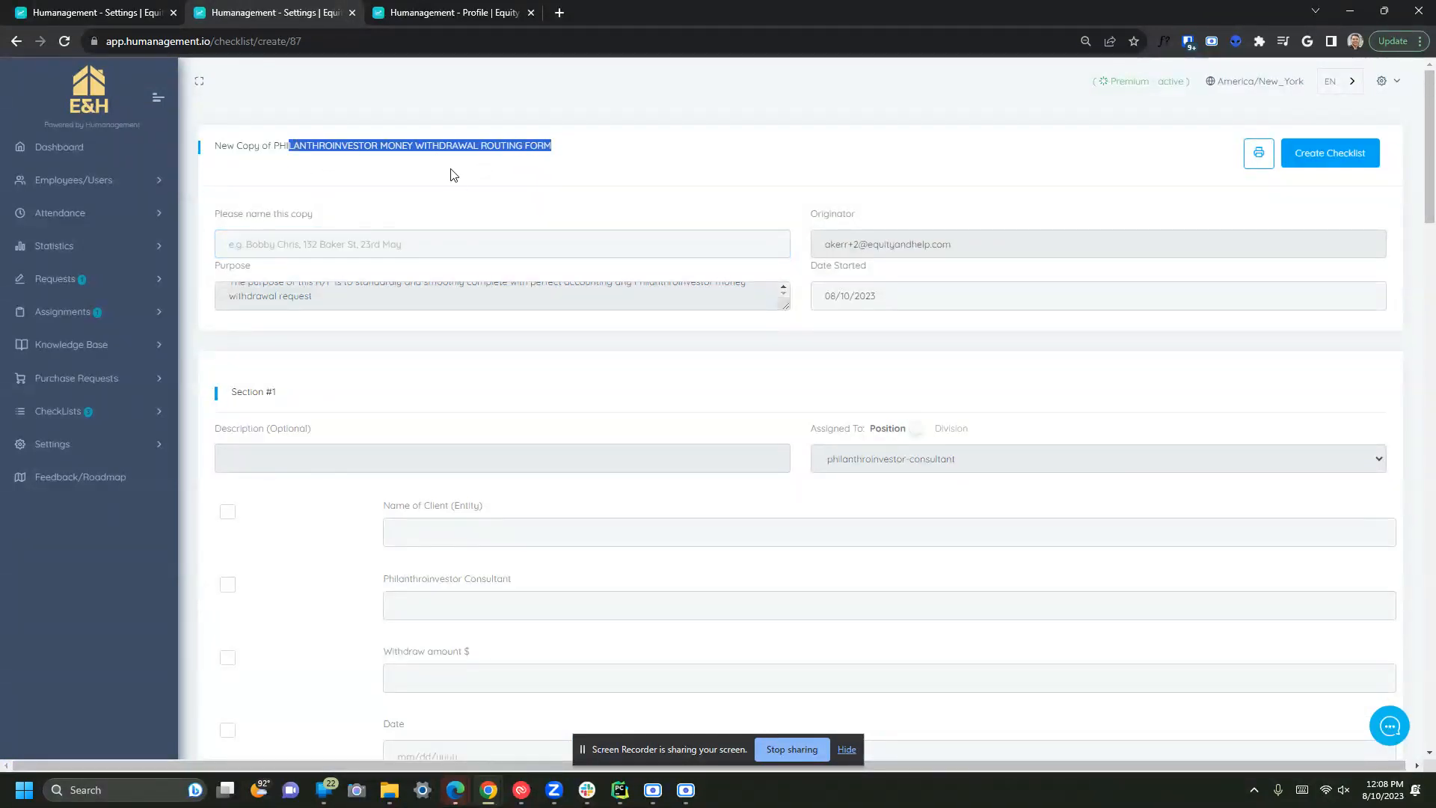
{"action": "left_click", "coordinate": [357, 178]}
{"action": "left_click", "coordinate": [338, 242]}
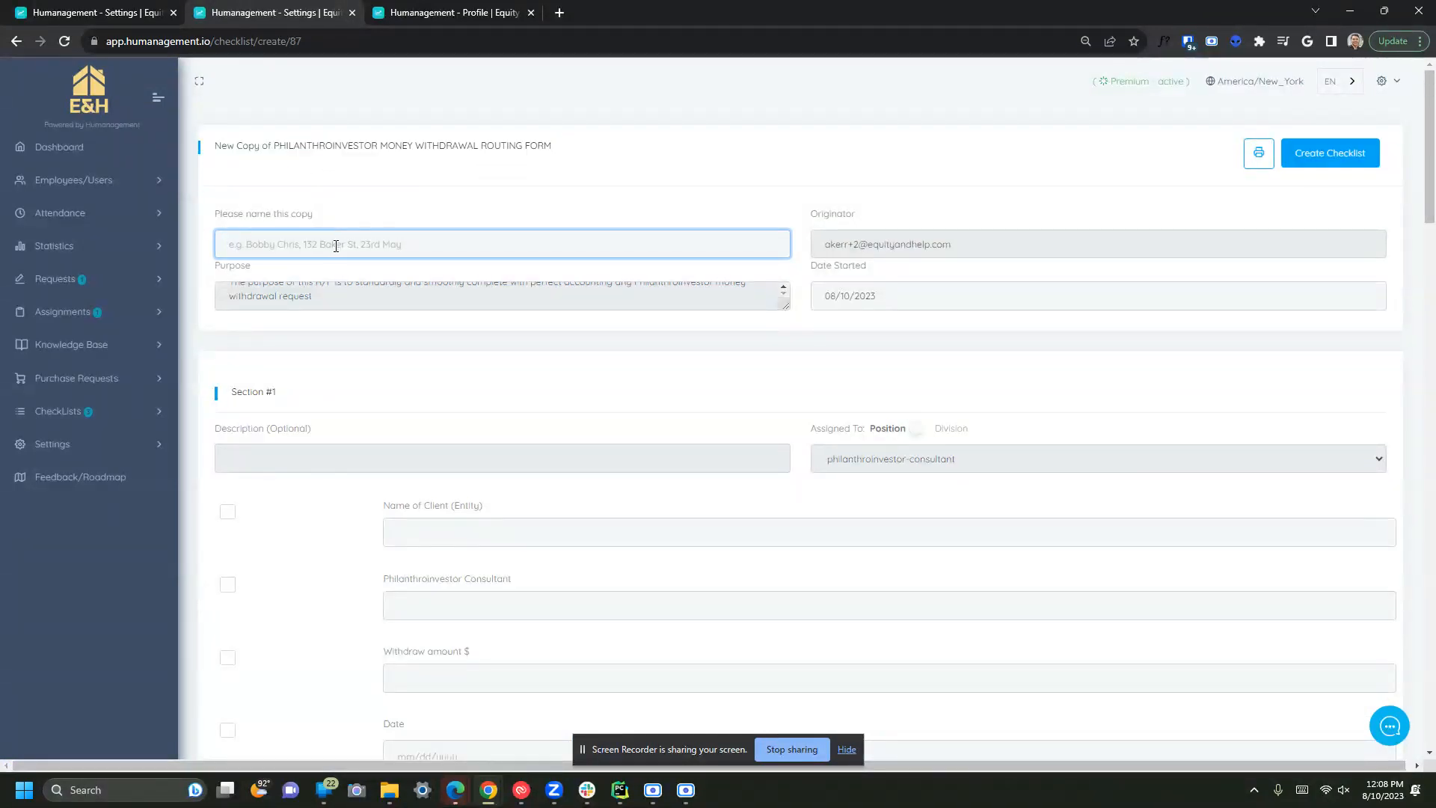
{"action": "left_click_drag", "start_coordinate": [359, 144], "coordinate": [613, 147]}
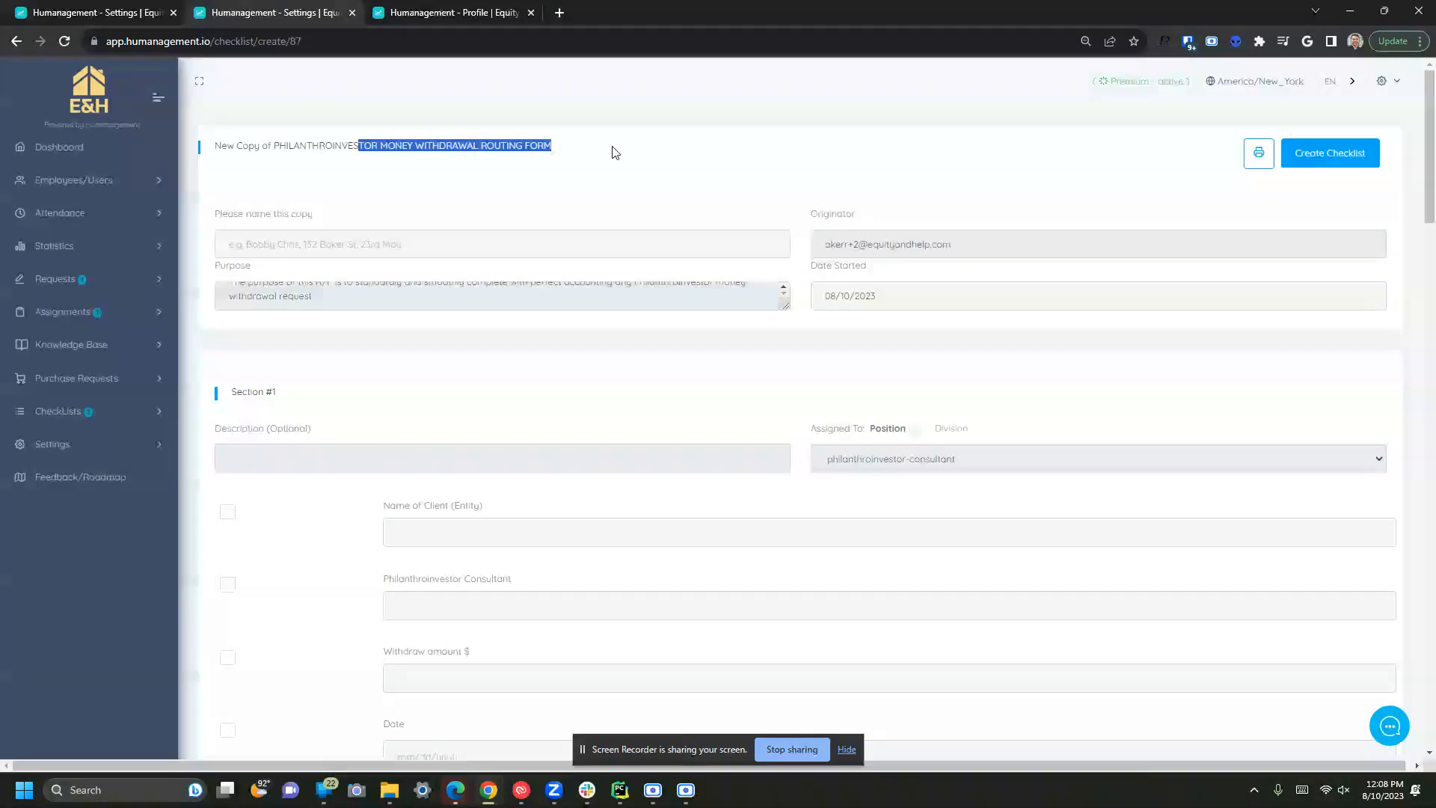
{"action": "left_click", "coordinate": [327, 252]}
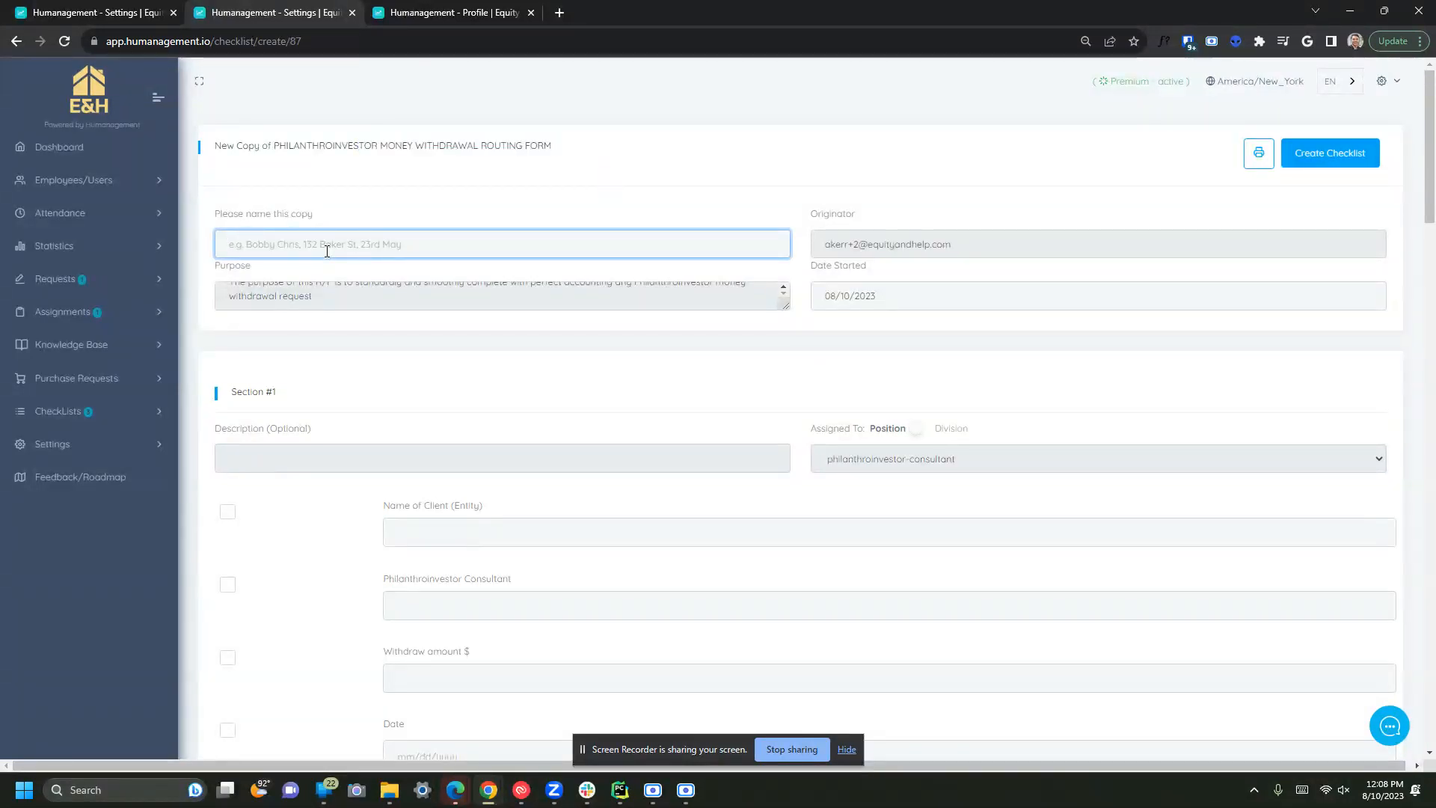
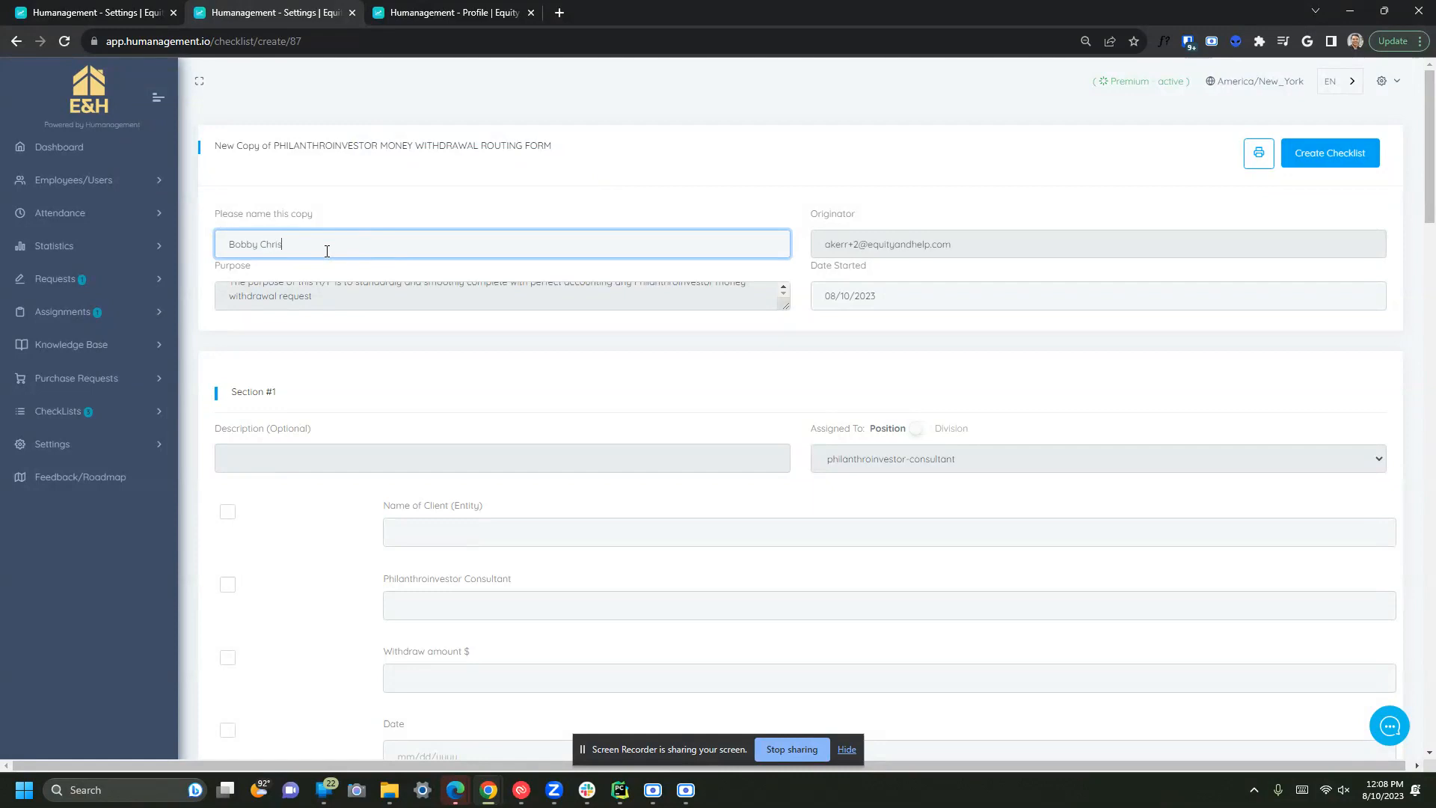
{"action": "left_click", "coordinate": [522, 374]}
{"action": "scroll", "coordinate": [439, 418], "scroll_direction": "down", "scroll_amount": 2}
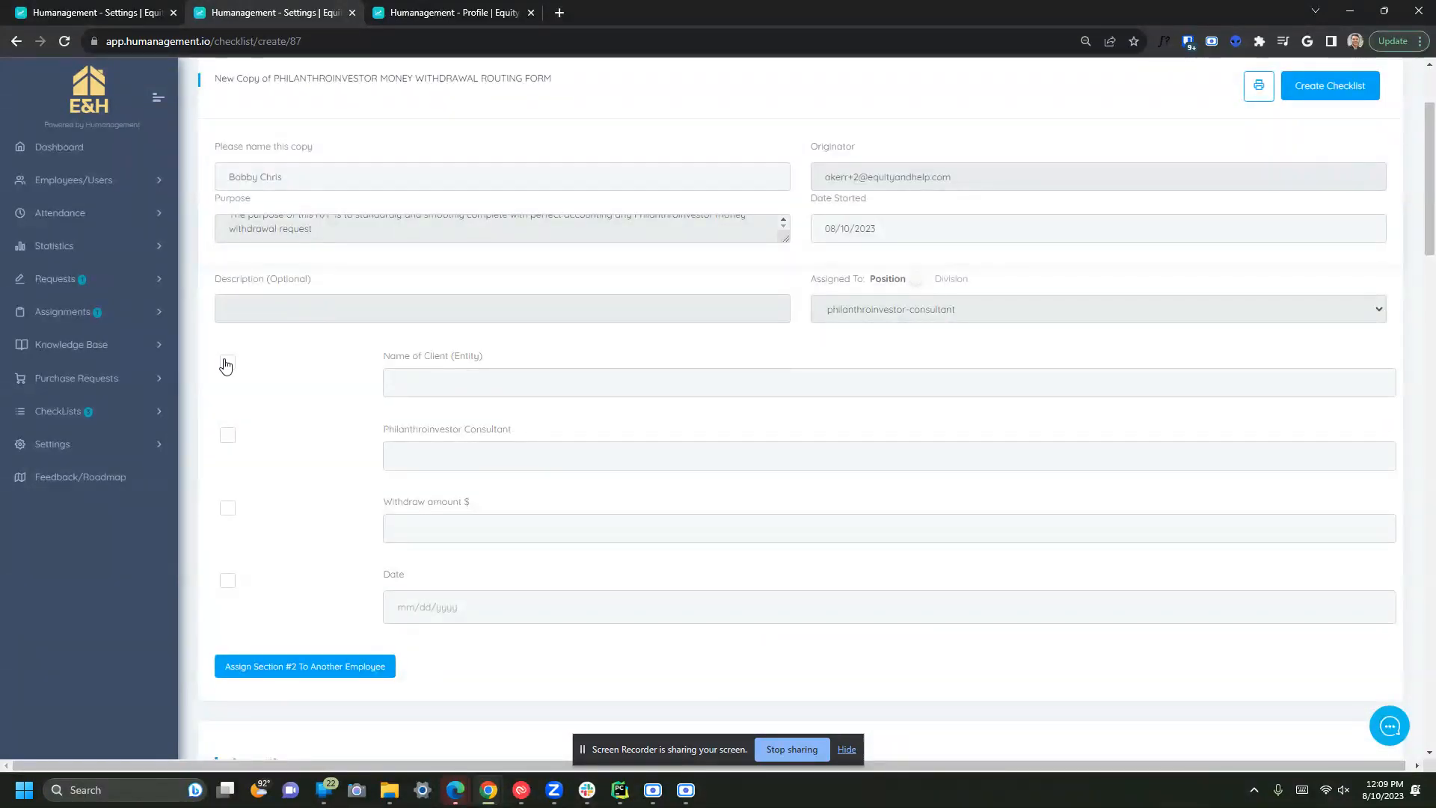
- Fill in consultant 'df', withdraw amount 345345 and a withdrawal date of the 8th
{"action": "left_click", "coordinate": [443, 383]}
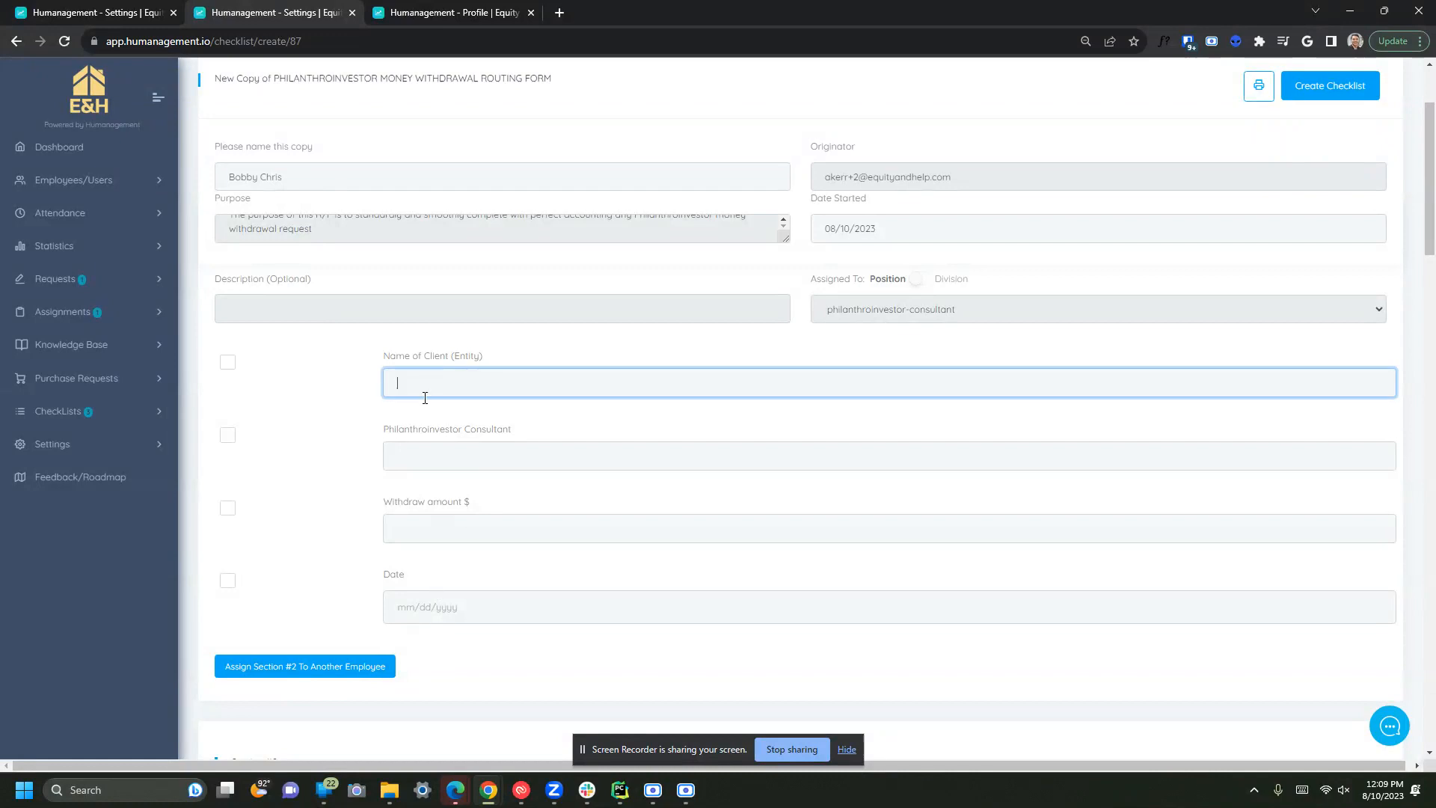
{"action": "left_click", "coordinate": [440, 465]}
{"action": "type", "text": "dfgdfg"}
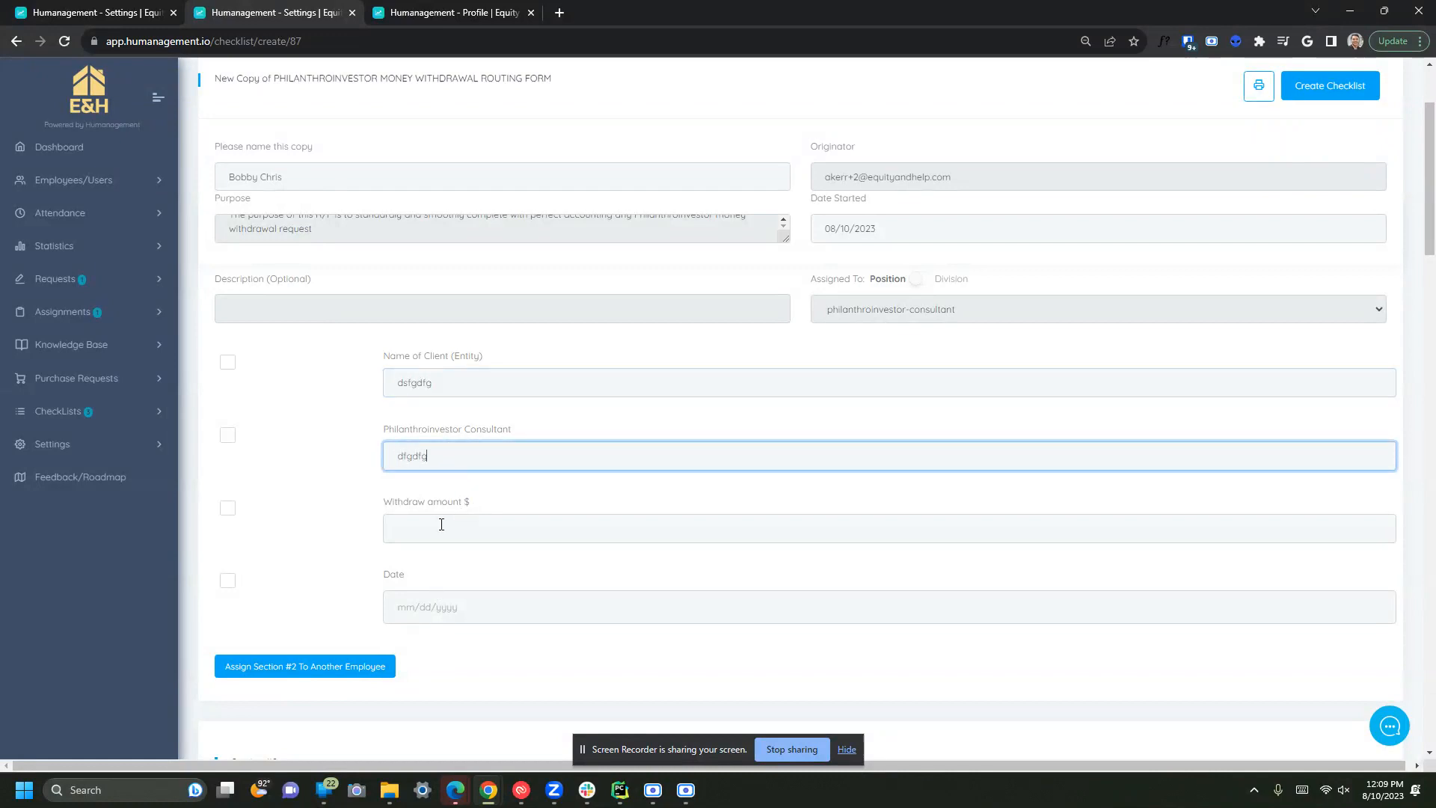
{"action": "left_click", "coordinate": [441, 524]}
{"action": "type", "text": "r3454"}
{"action": "left_click_drag", "start_coordinate": [304, 526], "coordinate": [266, 519]}
{"action": "type", "text": "345345"}
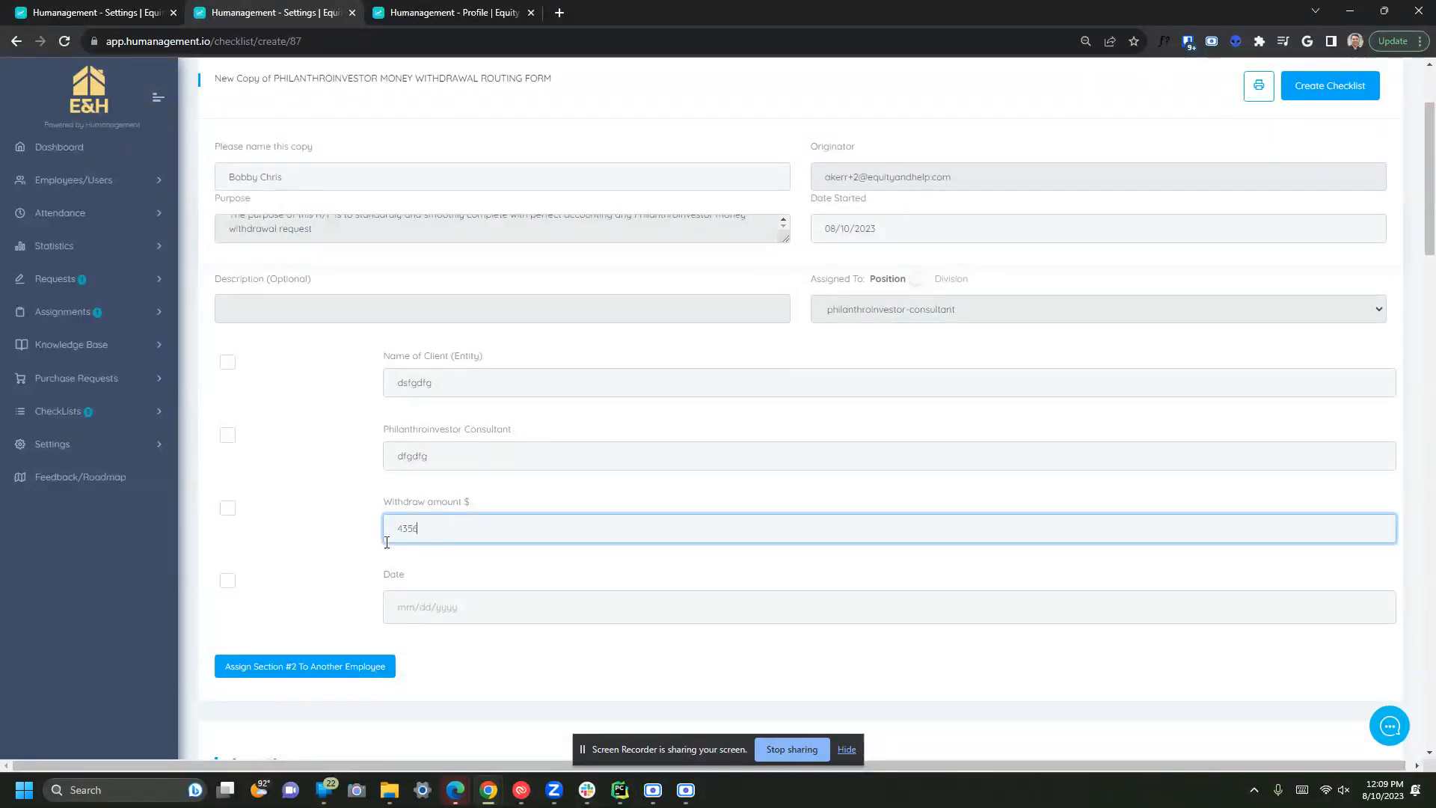
{"action": "left_click", "coordinate": [442, 609]}
{"action": "left_click", "coordinate": [440, 480]}
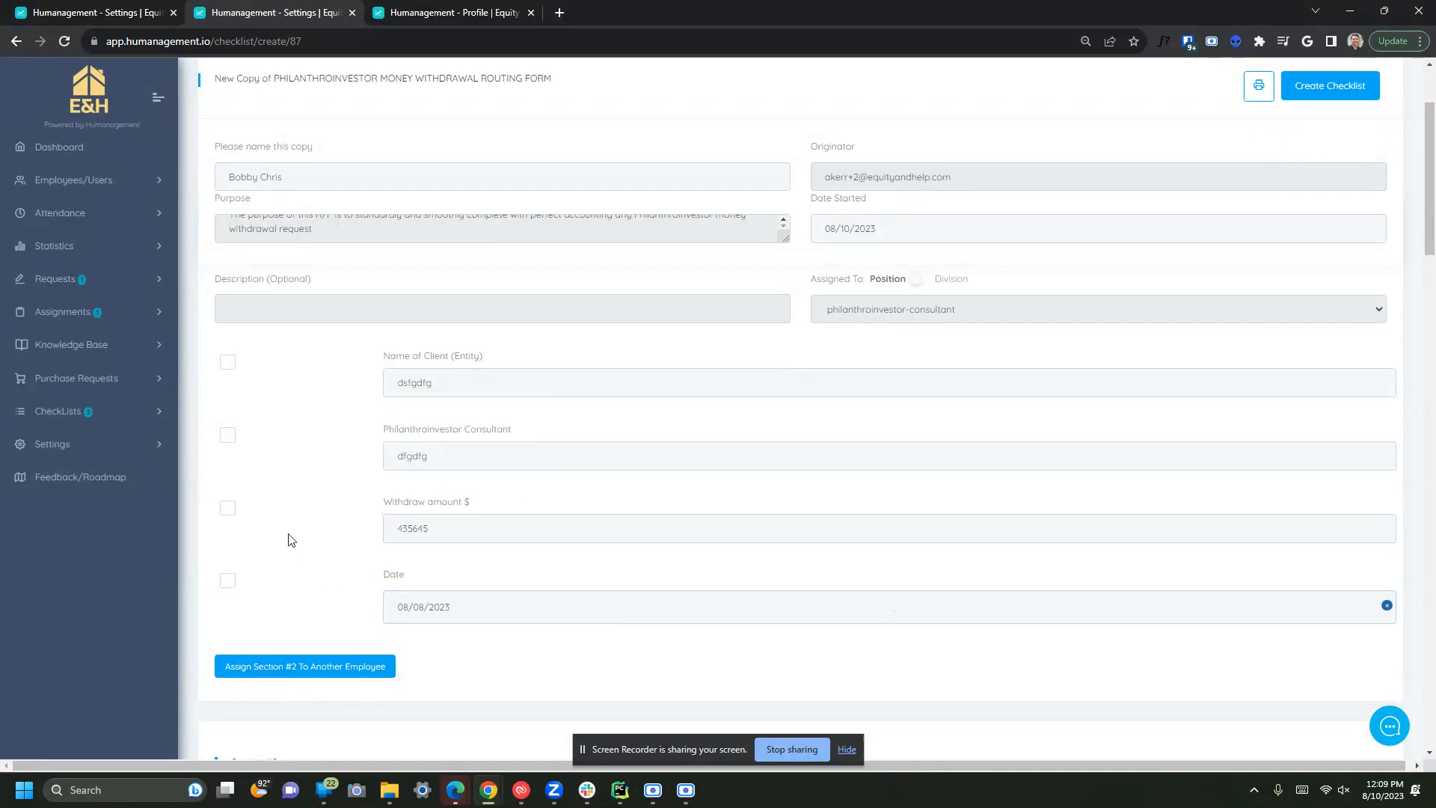
- Check off the Name of Client, Philanthroinvestor Consultant and Withdraw amount items
{"action": "left_click", "coordinate": [228, 365]}
{"action": "left_click", "coordinate": [228, 437]}
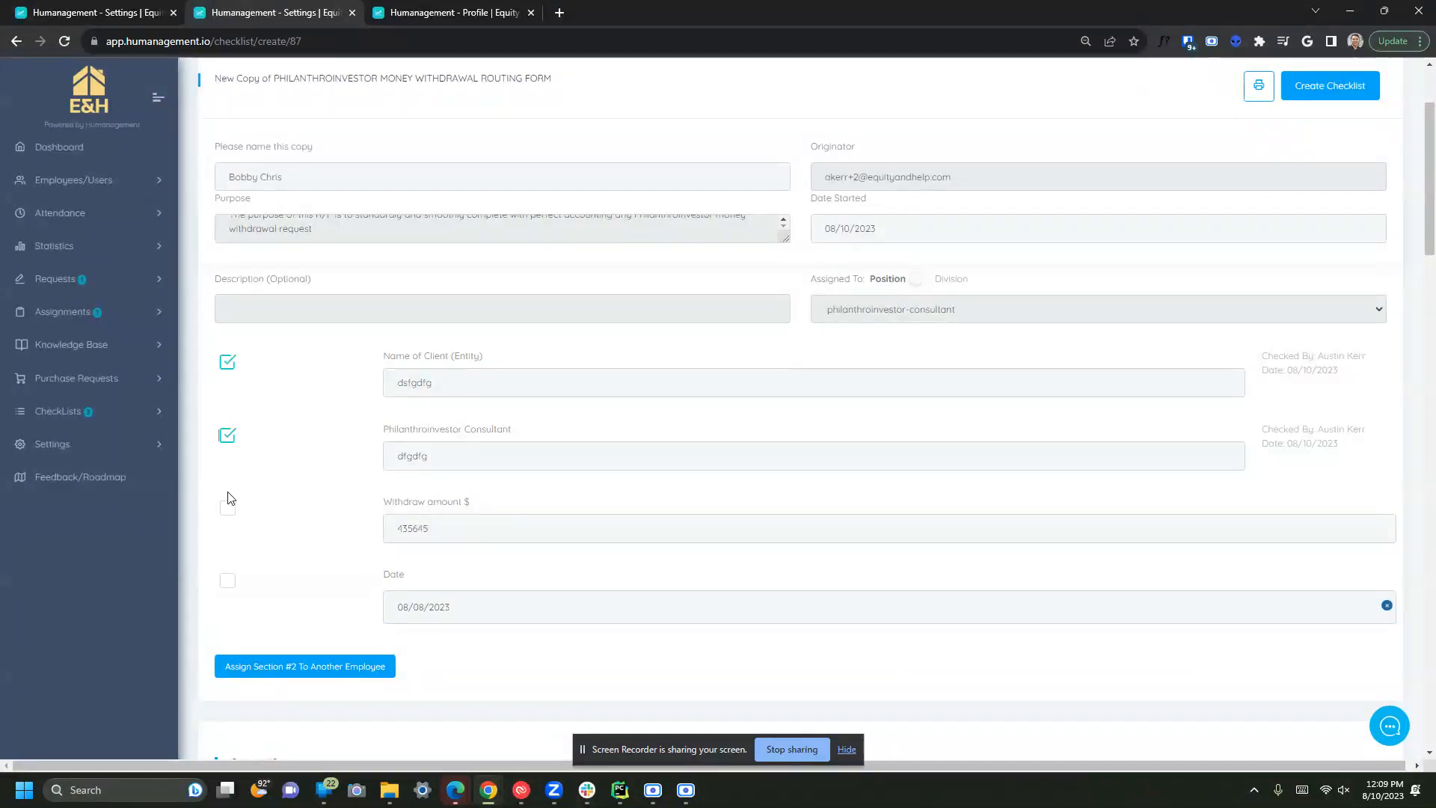
{"action": "left_click_drag", "start_coordinate": [1303, 359], "coordinate": [1332, 396]}
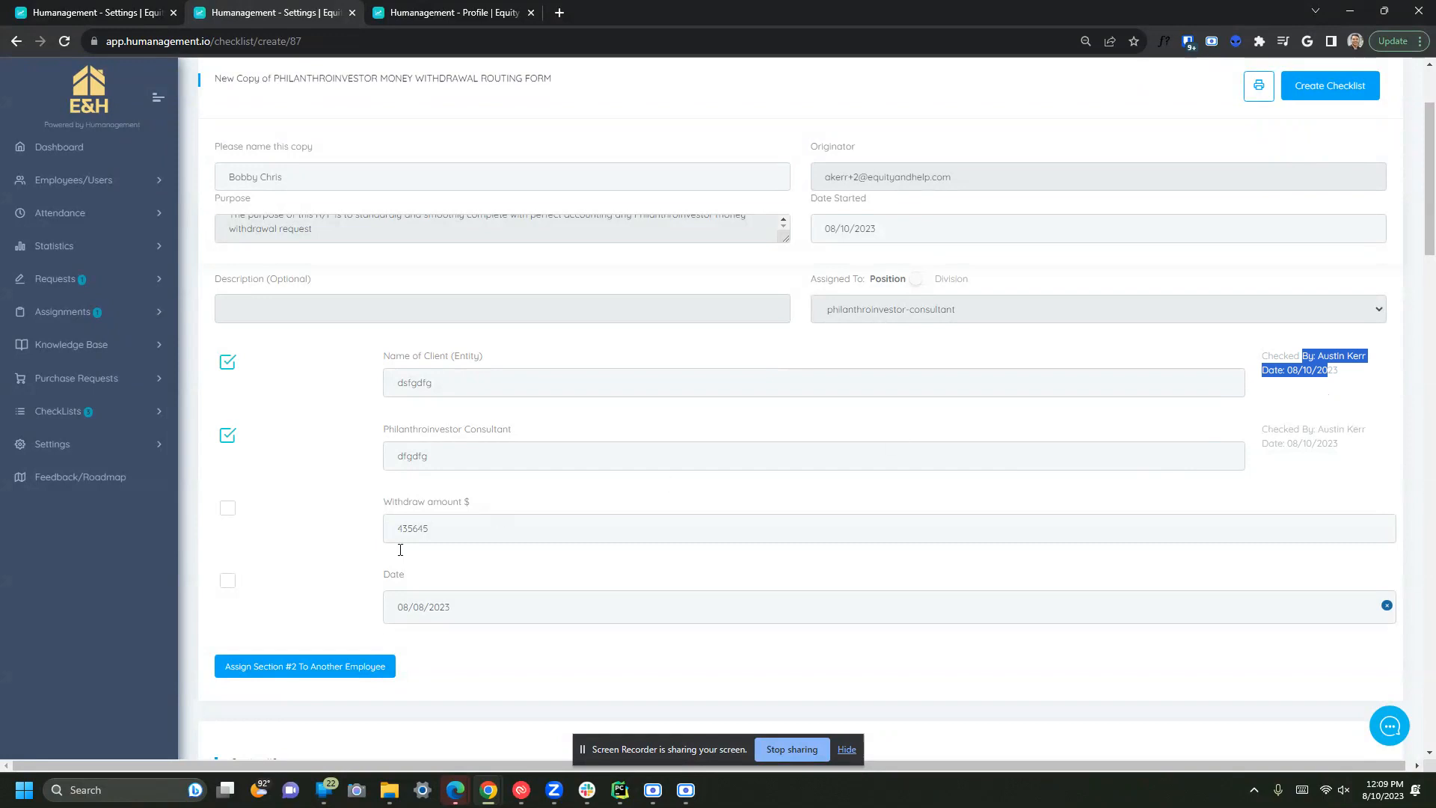
{"action": "left_click", "coordinate": [228, 510]}
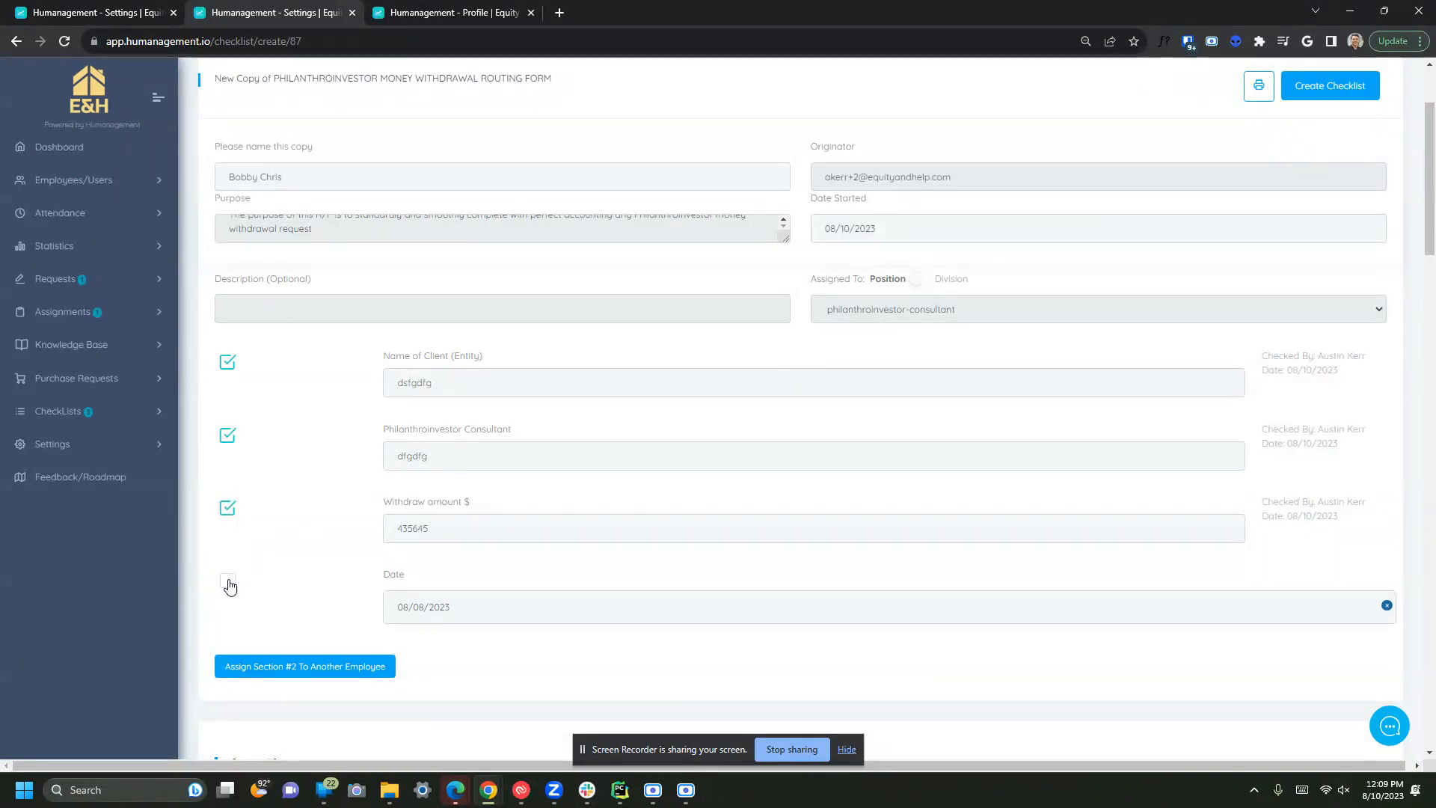
{"action": "scroll", "coordinate": [417, 626], "scroll_direction": "down", "scroll_amount": 2}
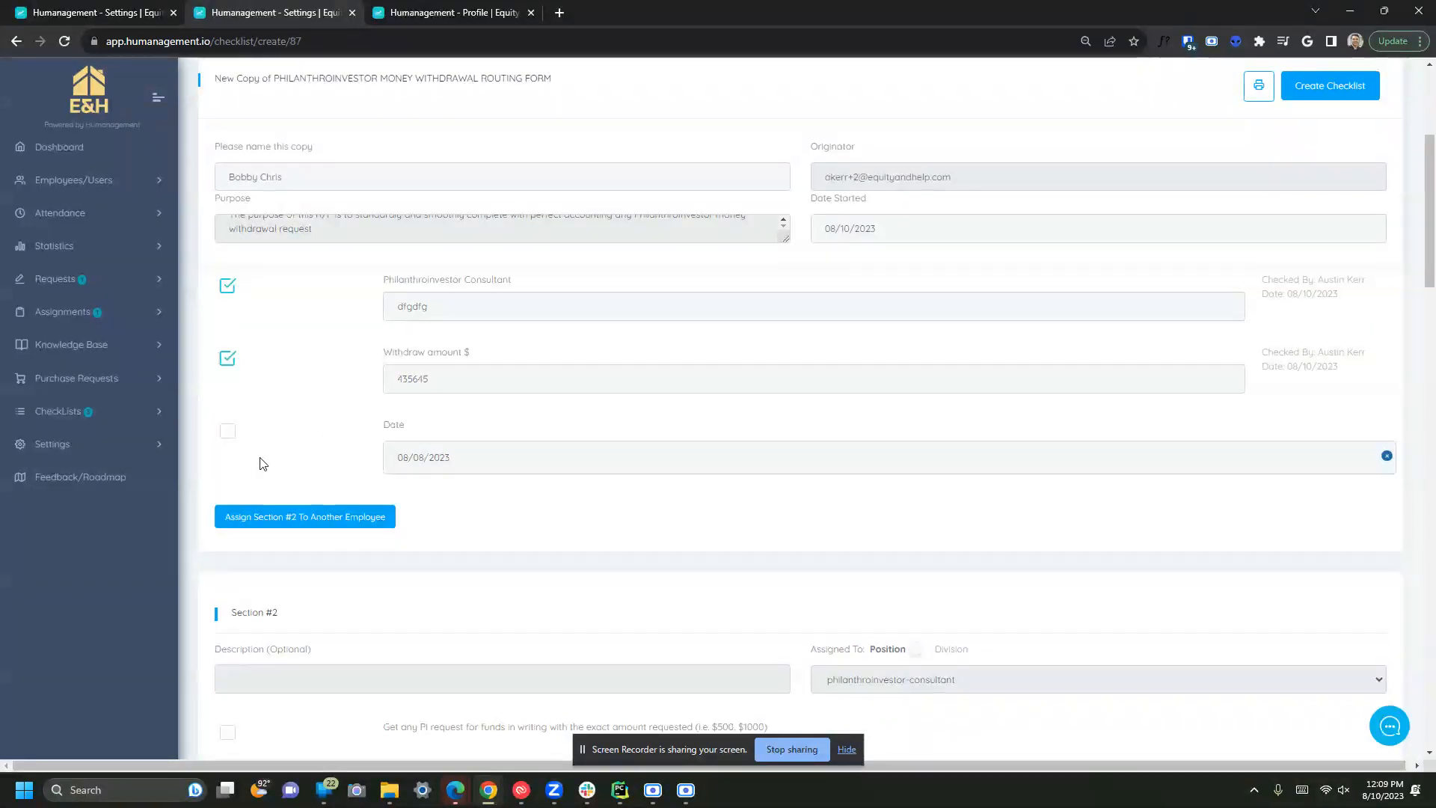
{"action": "scroll", "coordinate": [252, 417], "scroll_direction": "down", "scroll_amount": 1}
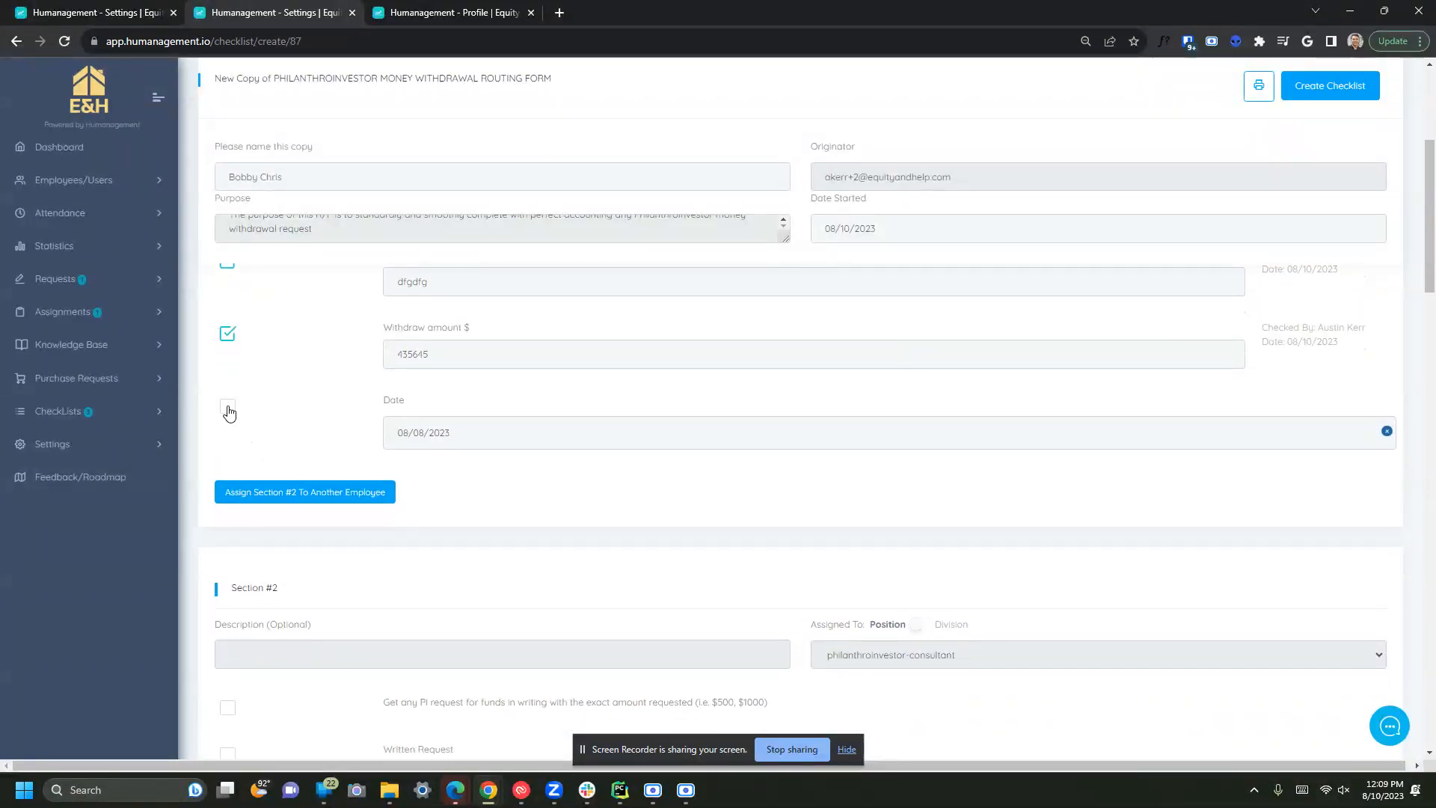
- Check the Date item, assign the next section to the acquisitions director, and keep the checklist open
{"action": "left_click", "coordinate": [232, 410]}
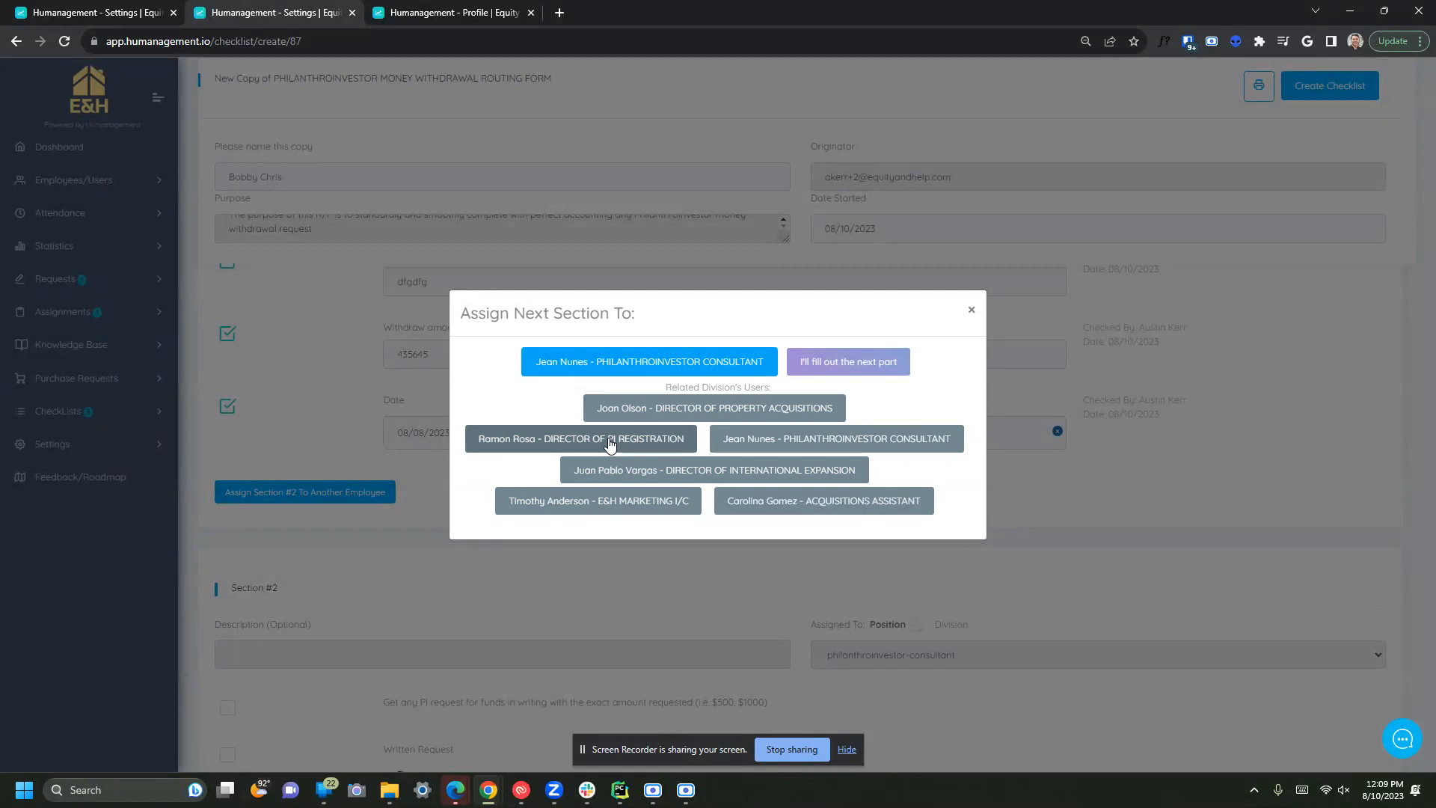
{"action": "left_click", "coordinate": [643, 409]}
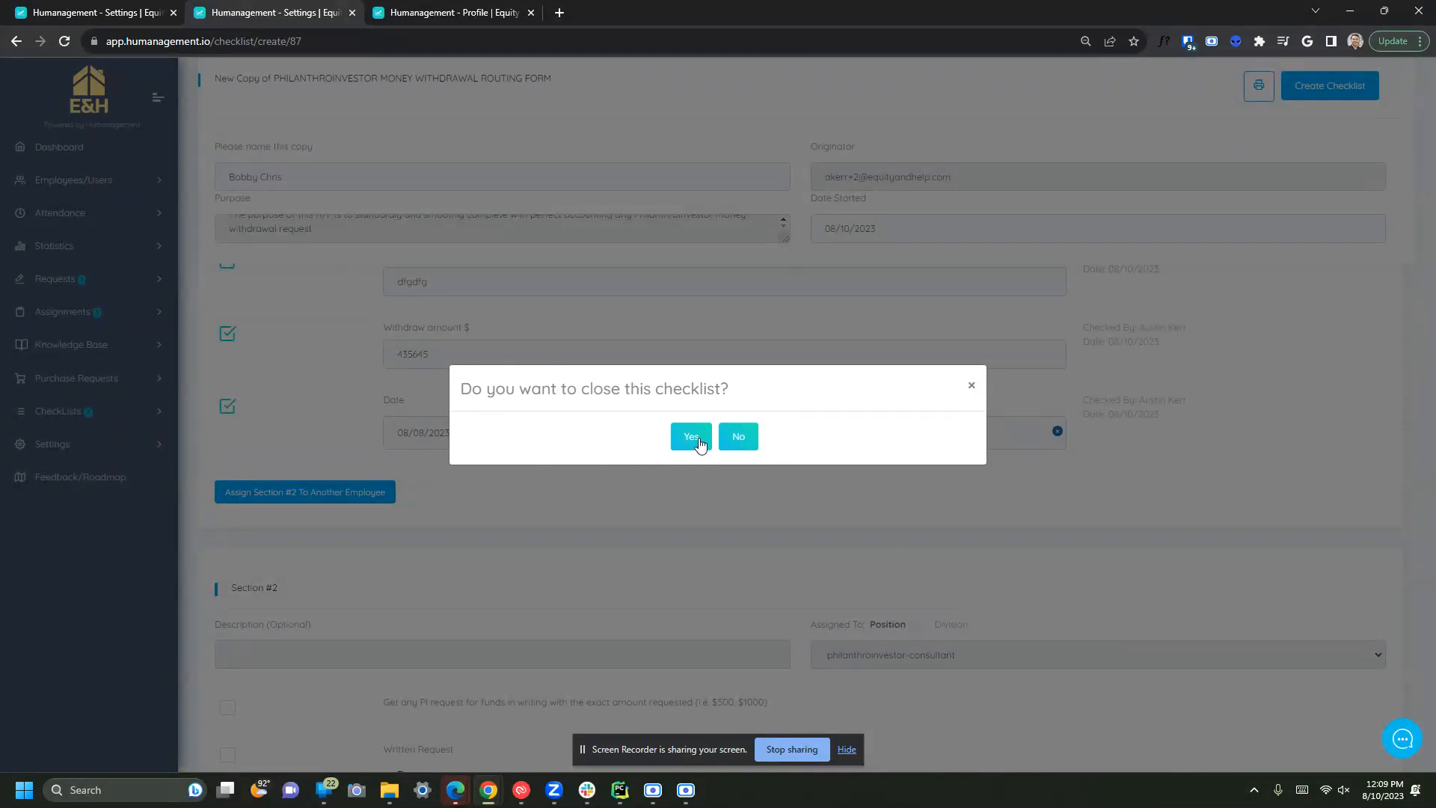
{"action": "left_click", "coordinate": [739, 440]}
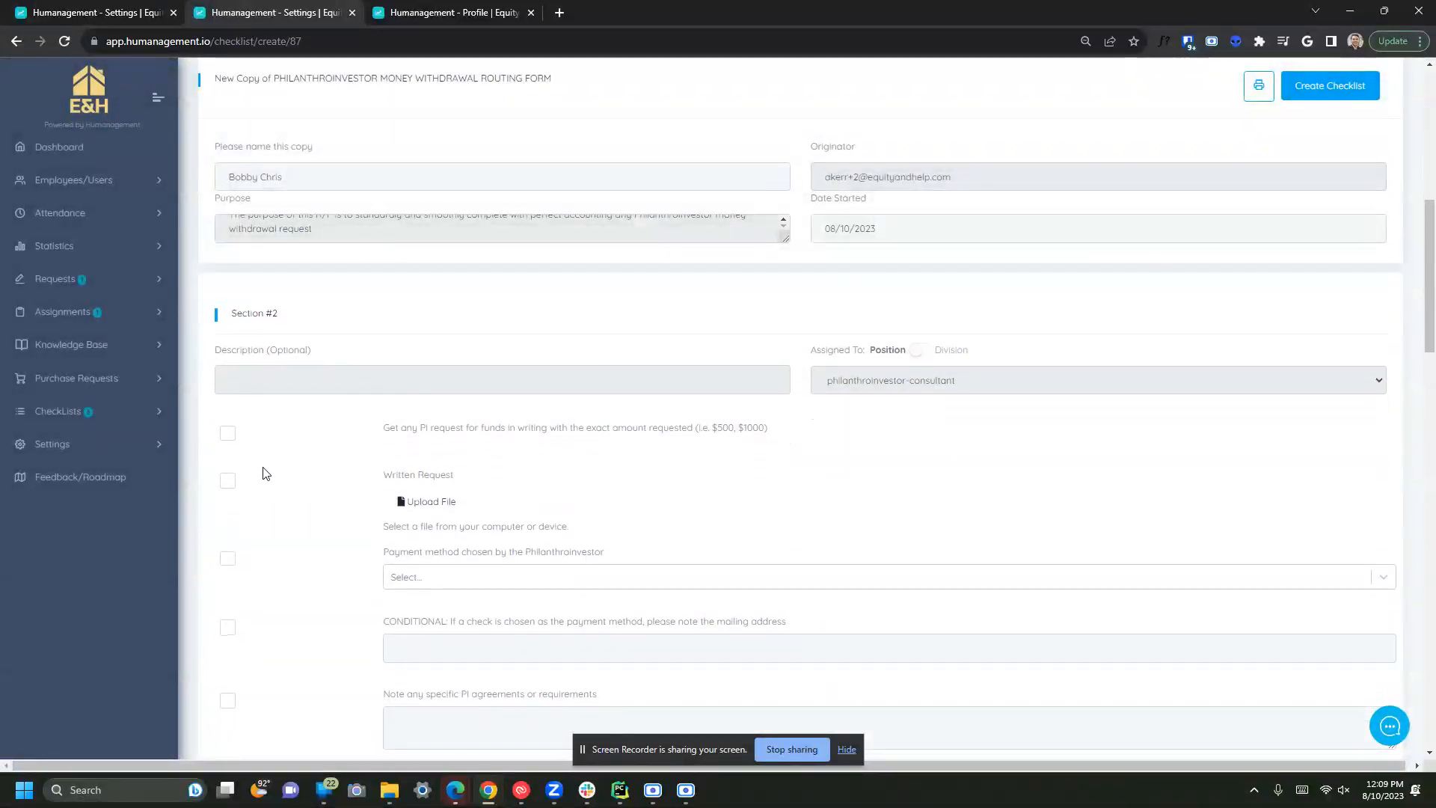
- Attach Smartlead Bulk Upload Example (1).csv as the written request and check both request items
{"action": "scroll", "coordinate": [357, 475], "scroll_direction": "down", "scroll_amount": 3}
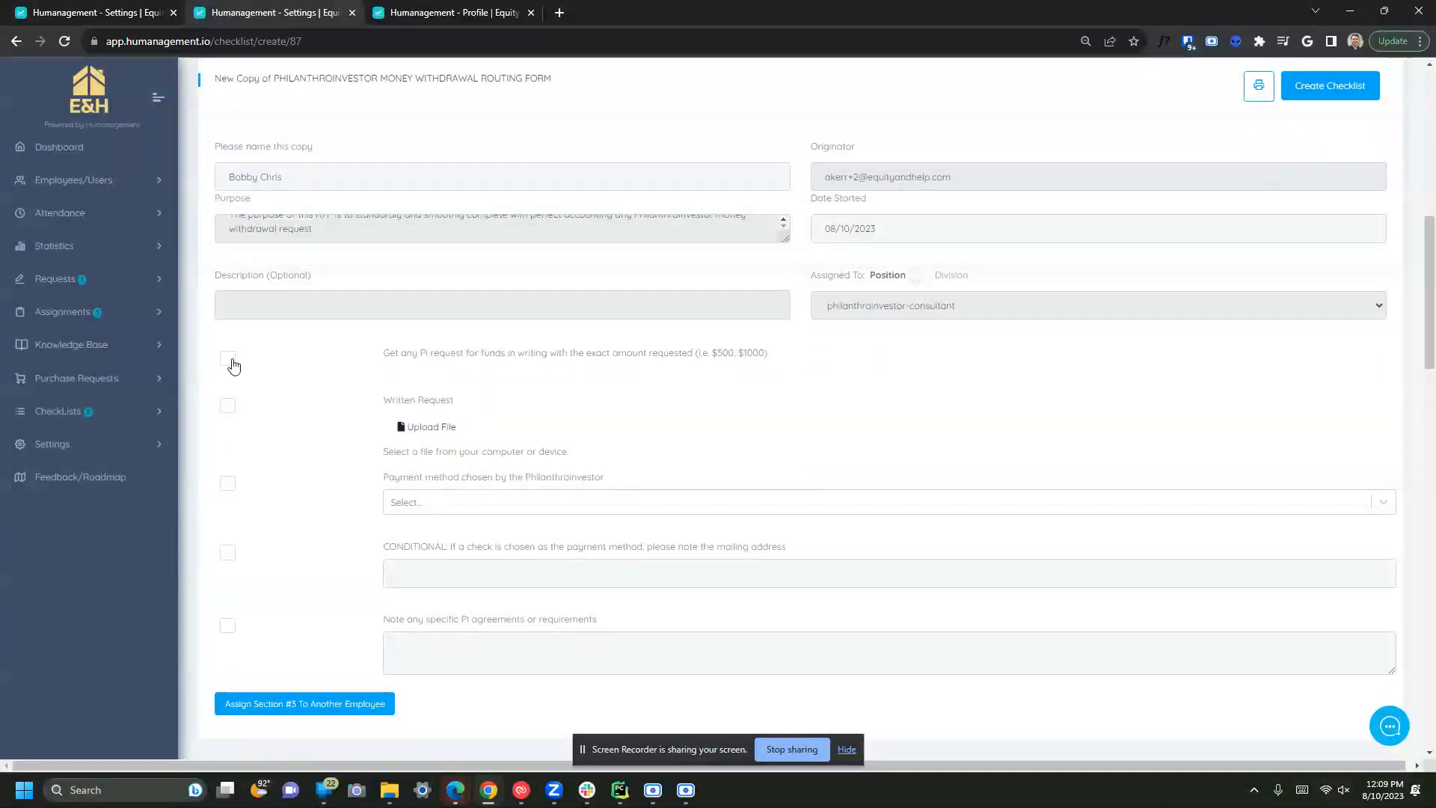
{"action": "left_click", "coordinate": [227, 364]}
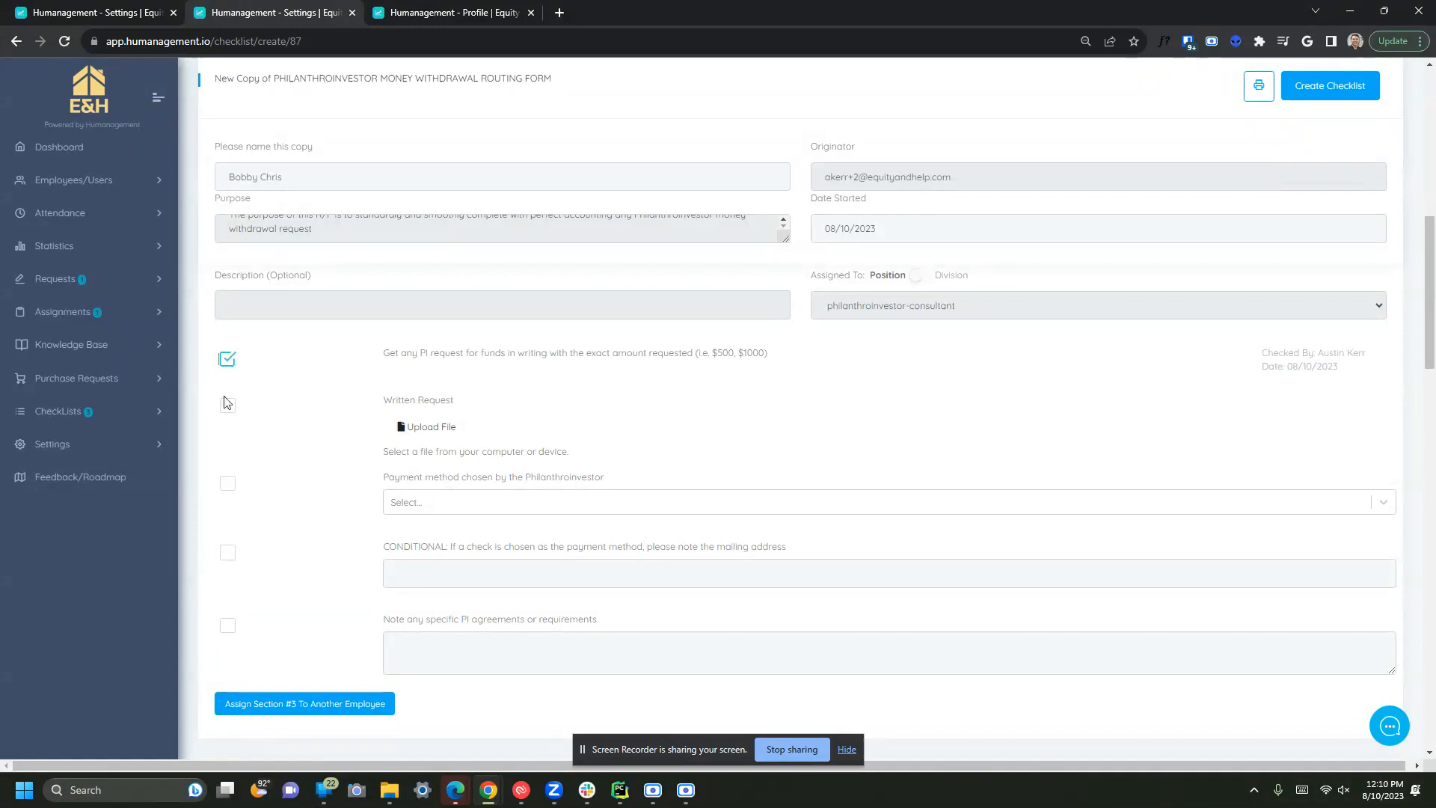
{"action": "left_click", "coordinate": [417, 428]}
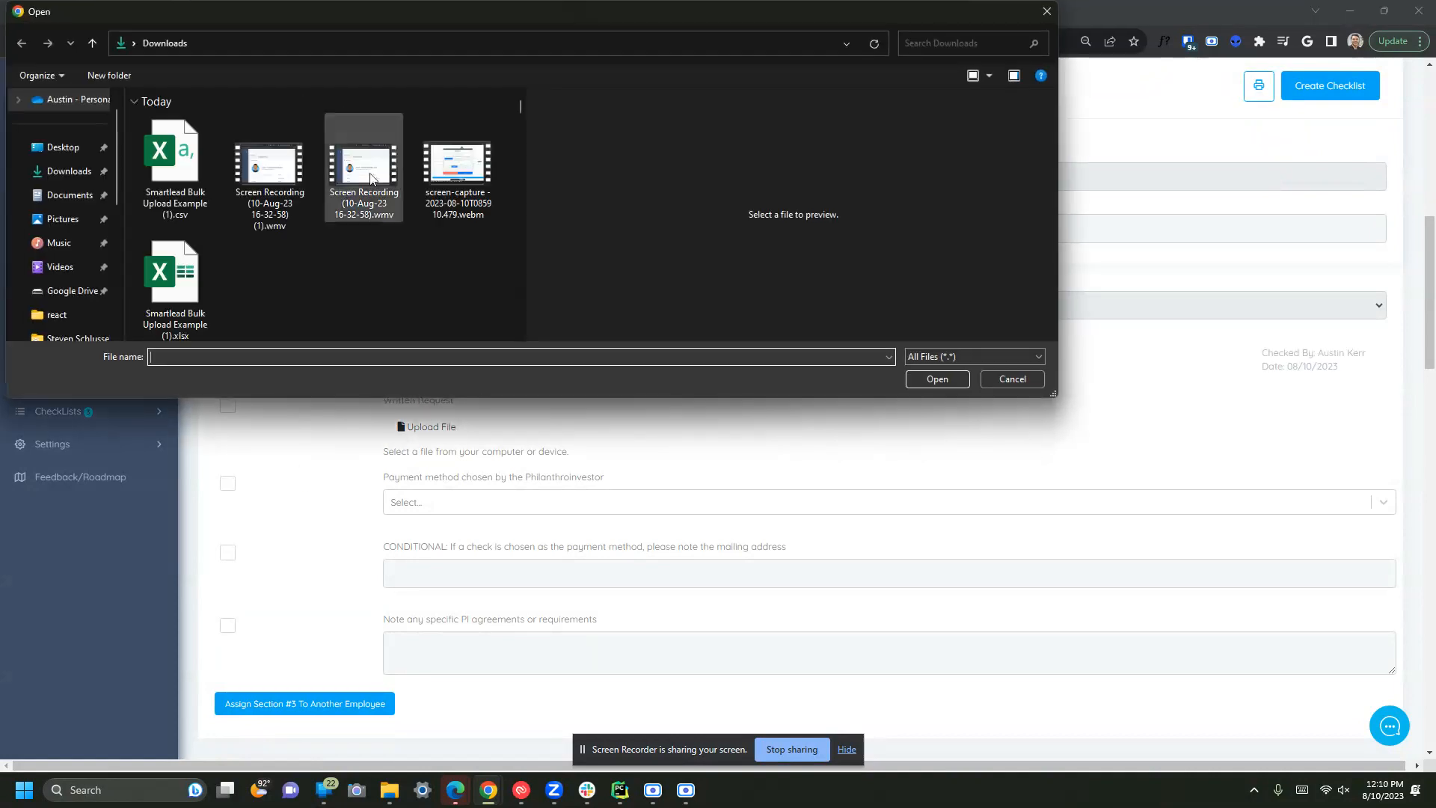
{"action": "scroll", "coordinate": [233, 260], "scroll_direction": "down", "scroll_amount": 1}
{"action": "double_click", "coordinate": [174, 142]}
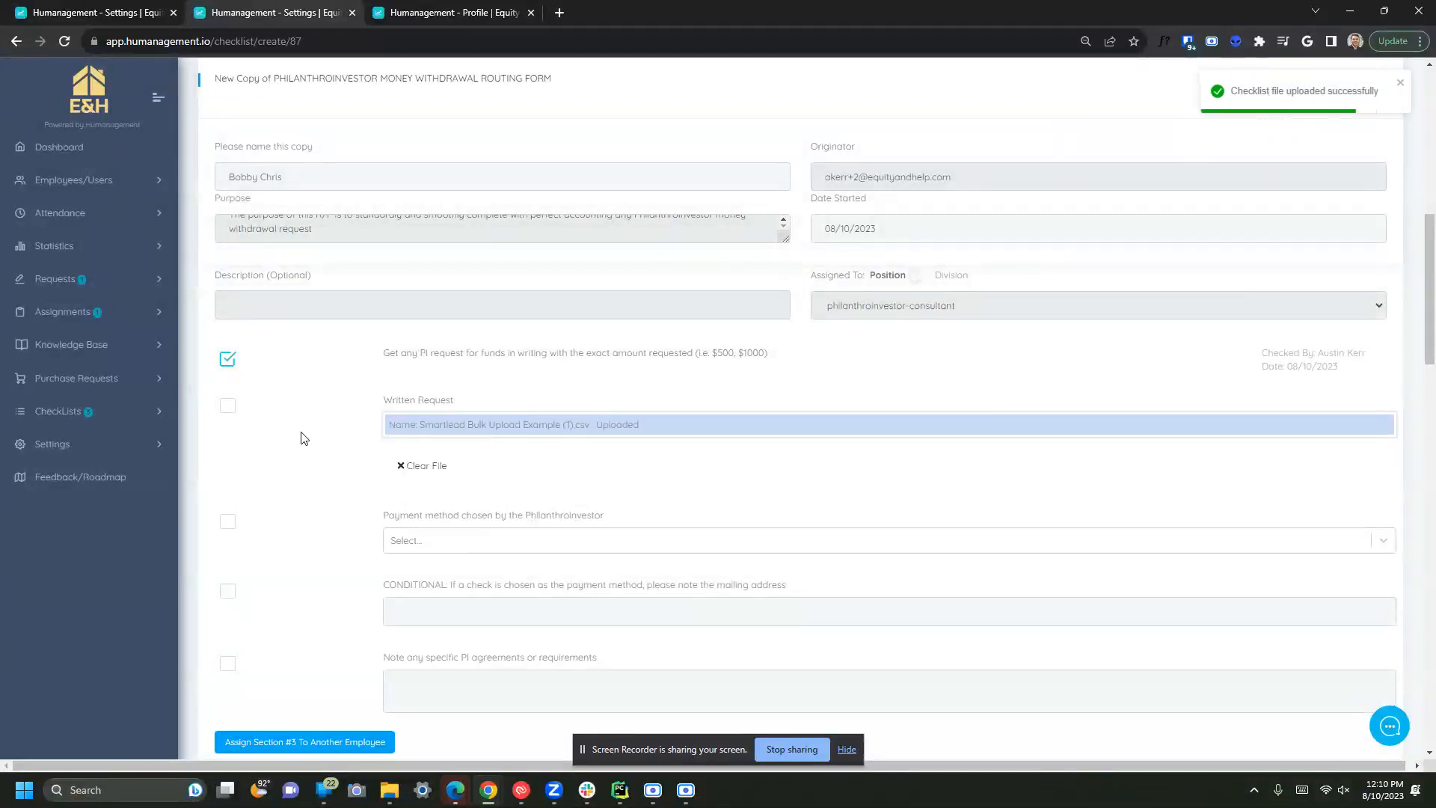
{"action": "left_click", "coordinate": [228, 408]}
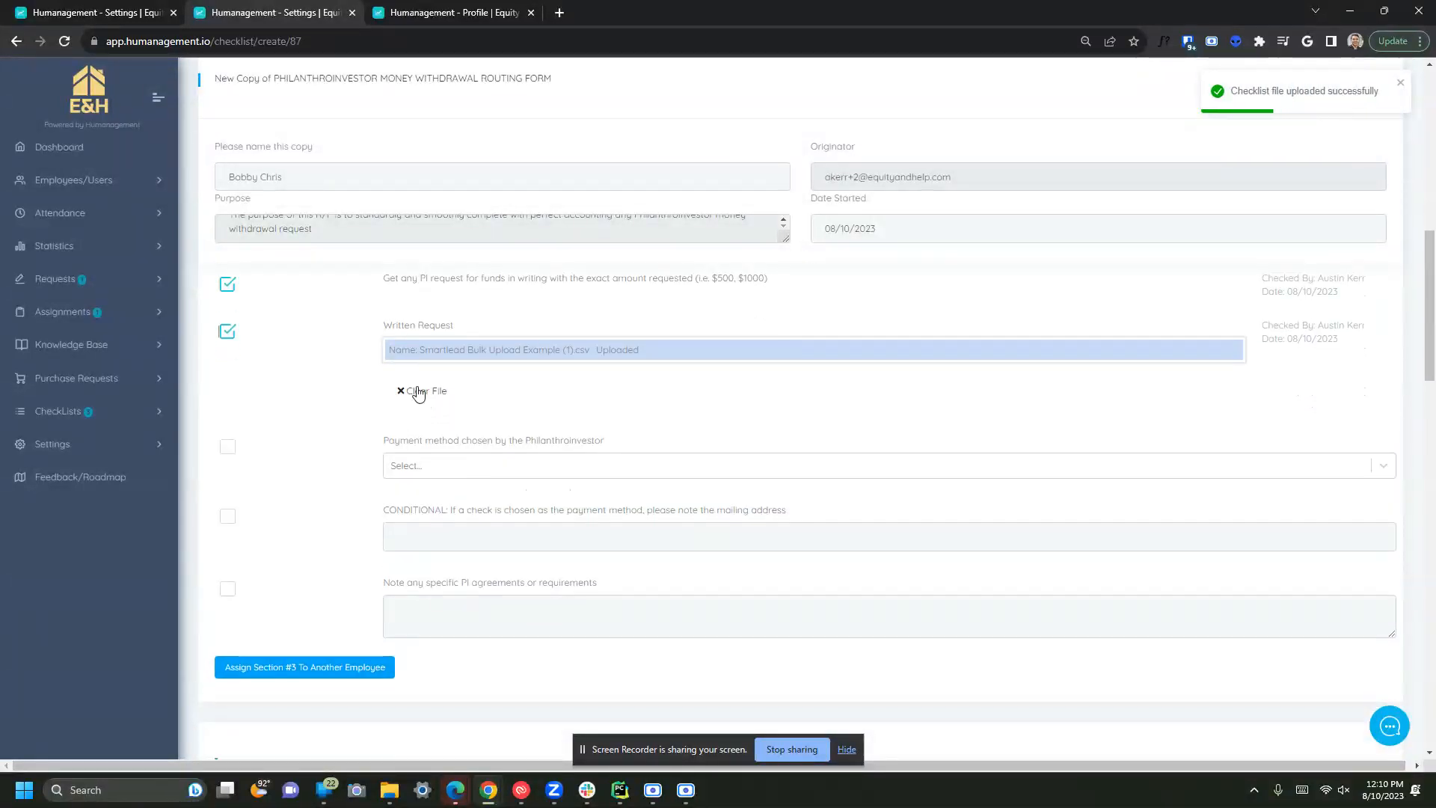
- Set payment method to ACH and check the payment, mailing address and PI agreements items
{"action": "left_click", "coordinate": [438, 471]}
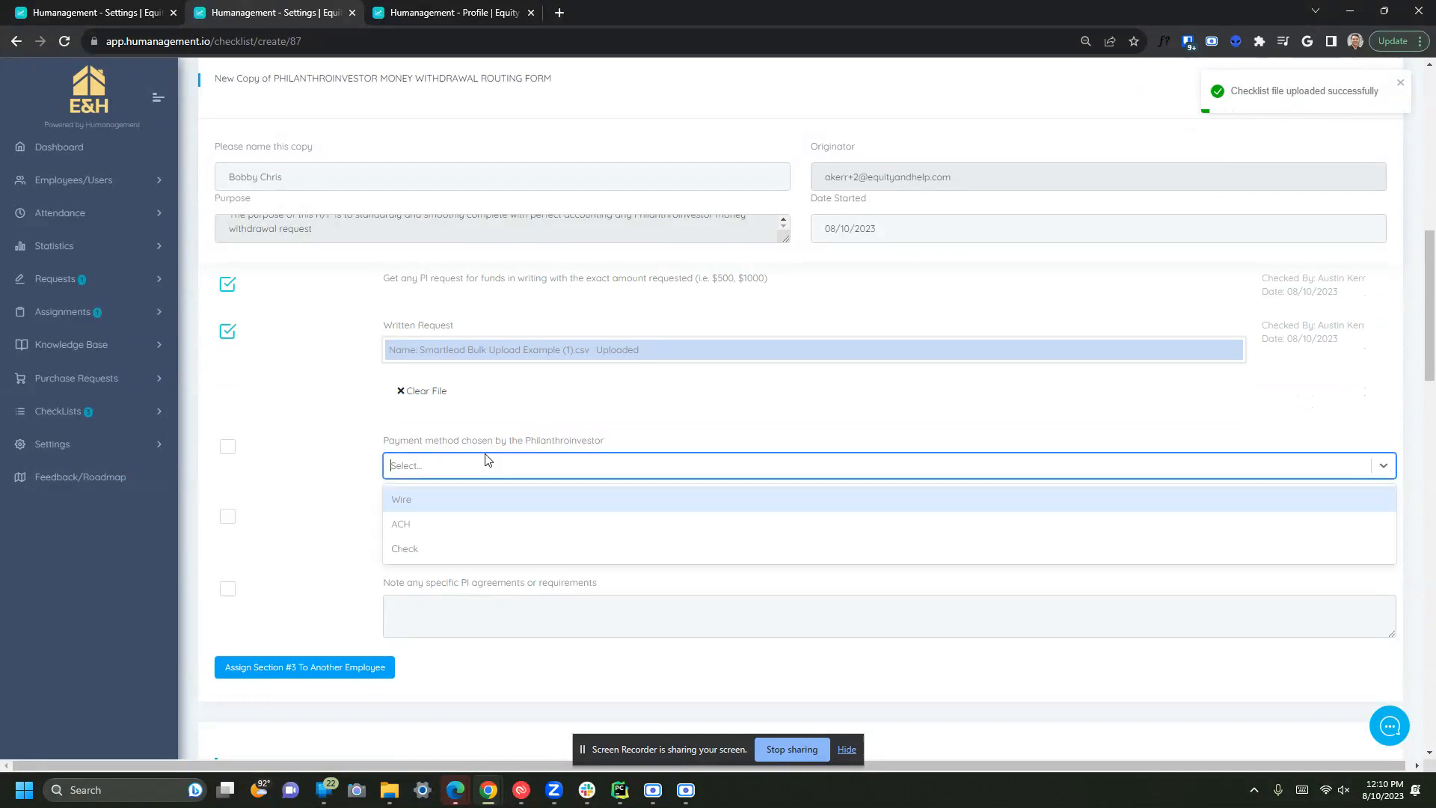
{"action": "left_click", "coordinate": [458, 528]}
{"action": "left_click", "coordinate": [233, 450]}
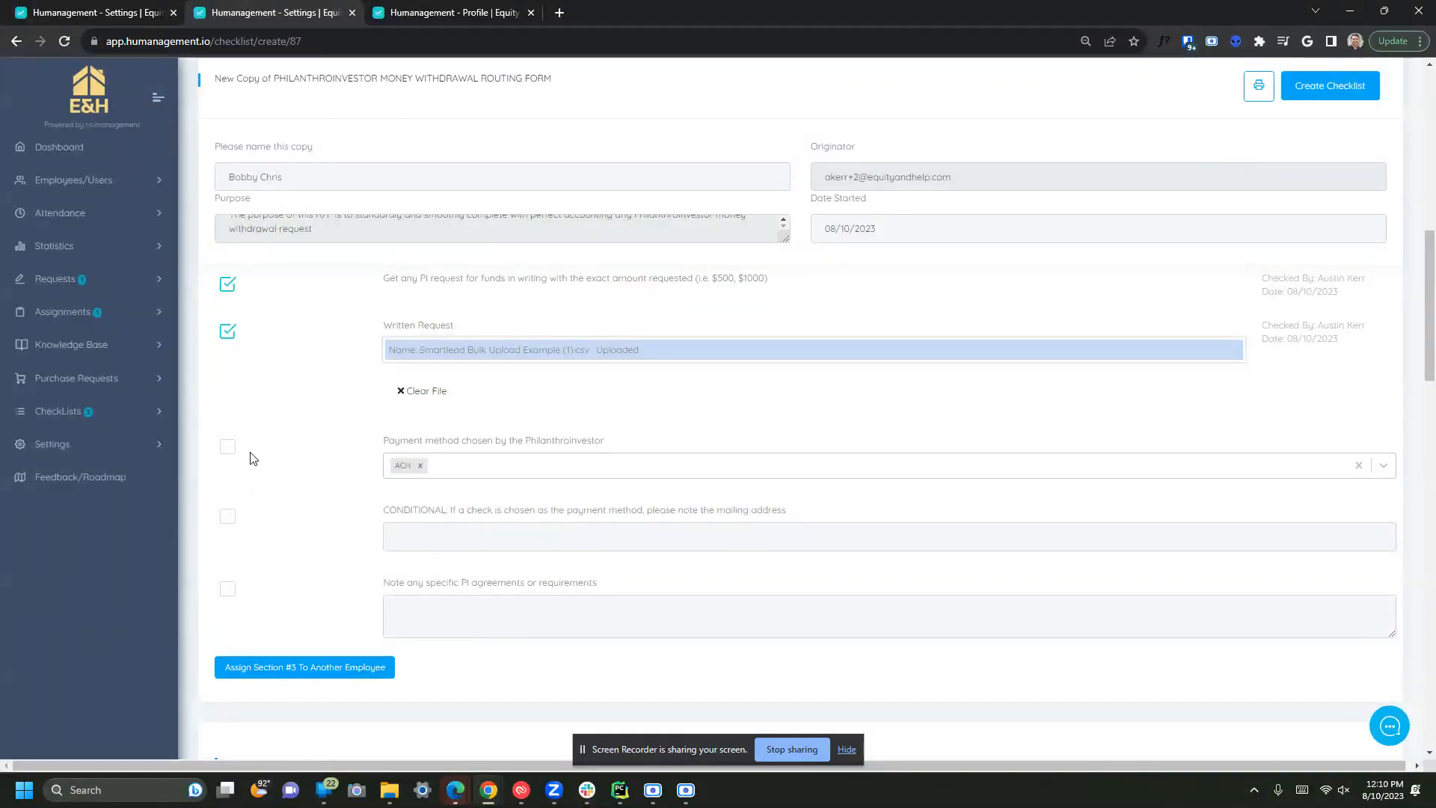
{"action": "left_click", "coordinate": [228, 516]}
{"action": "scroll", "coordinate": [362, 551], "scroll_direction": "down", "scroll_amount": 3}
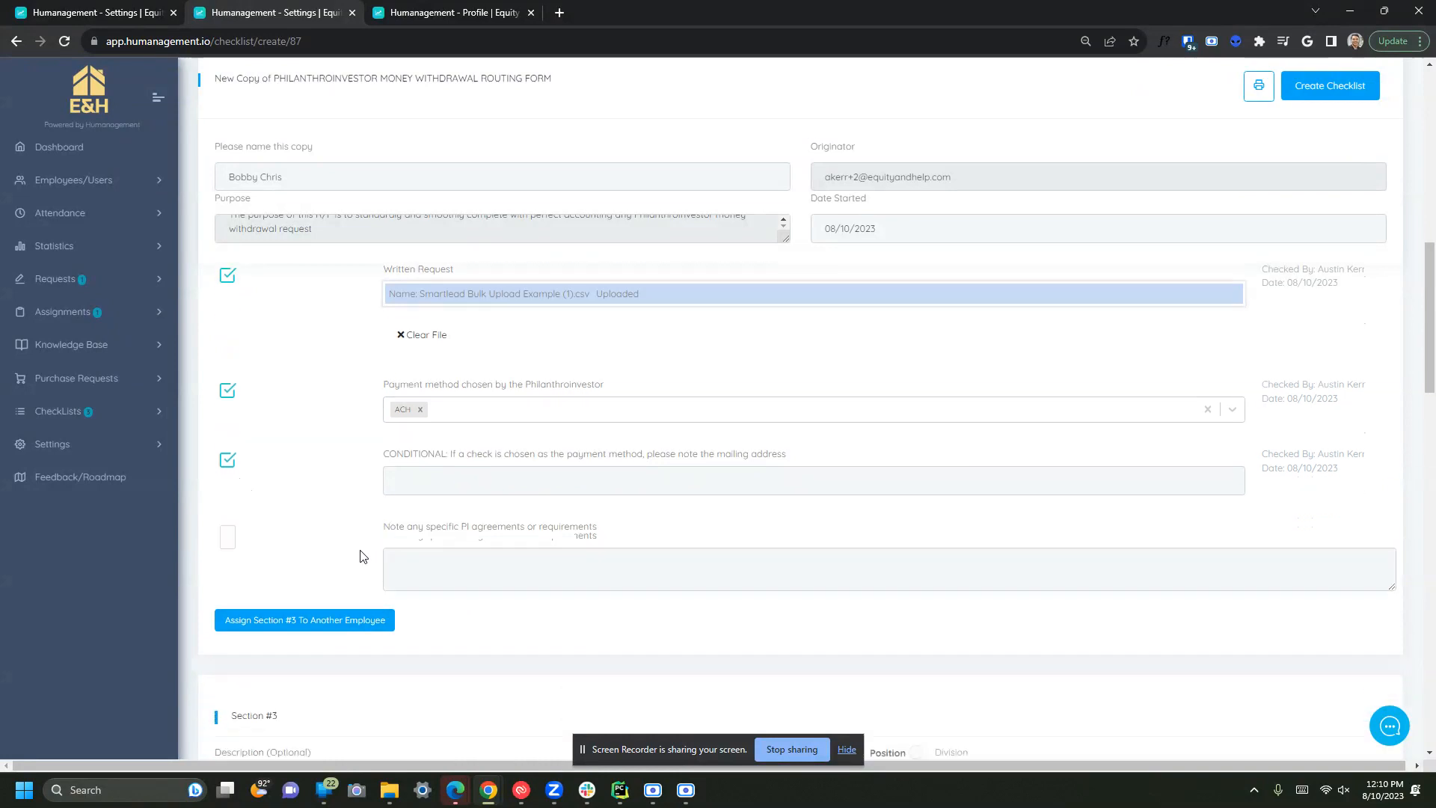
{"action": "left_click", "coordinate": [226, 413]}
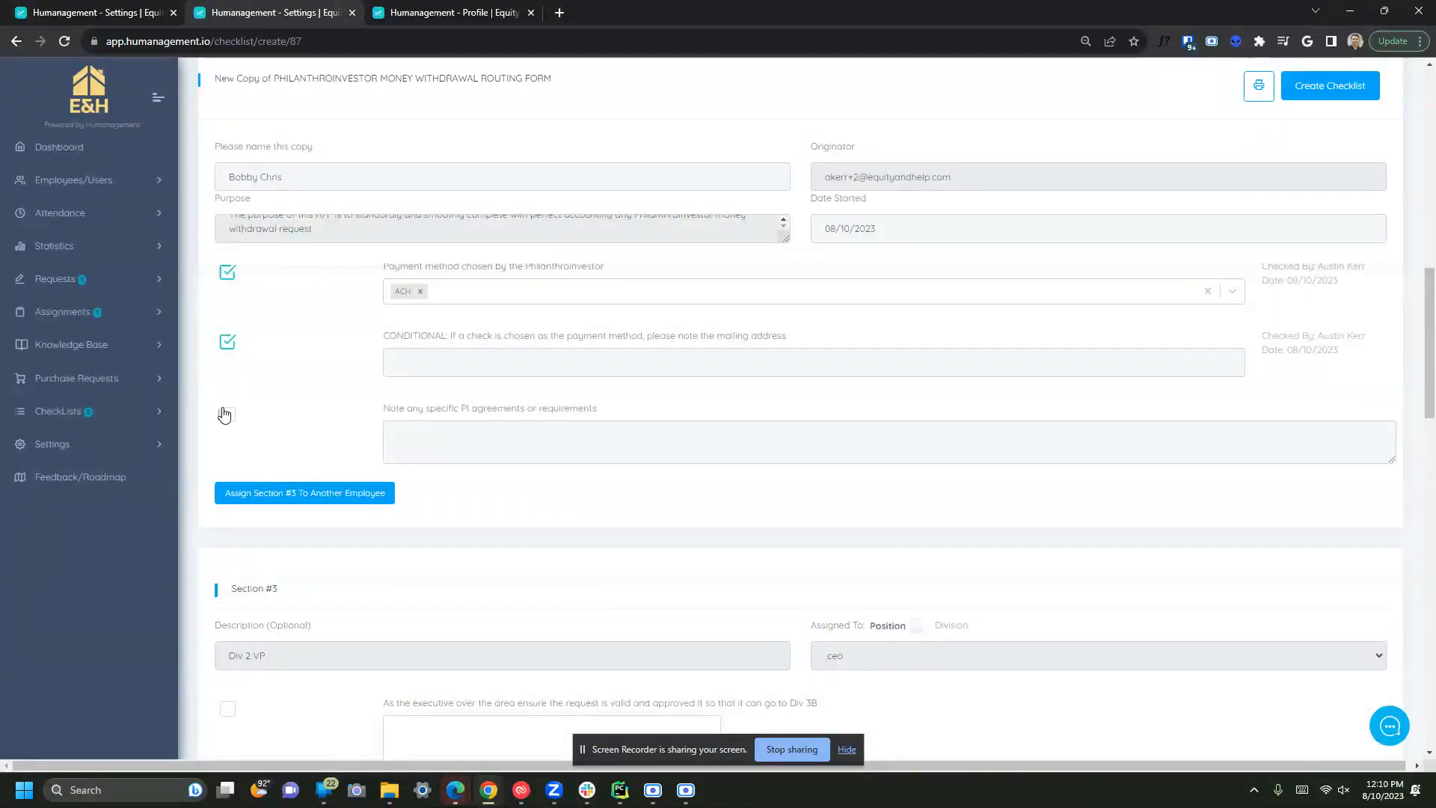
{"action": "left_click", "coordinate": [271, 491]}
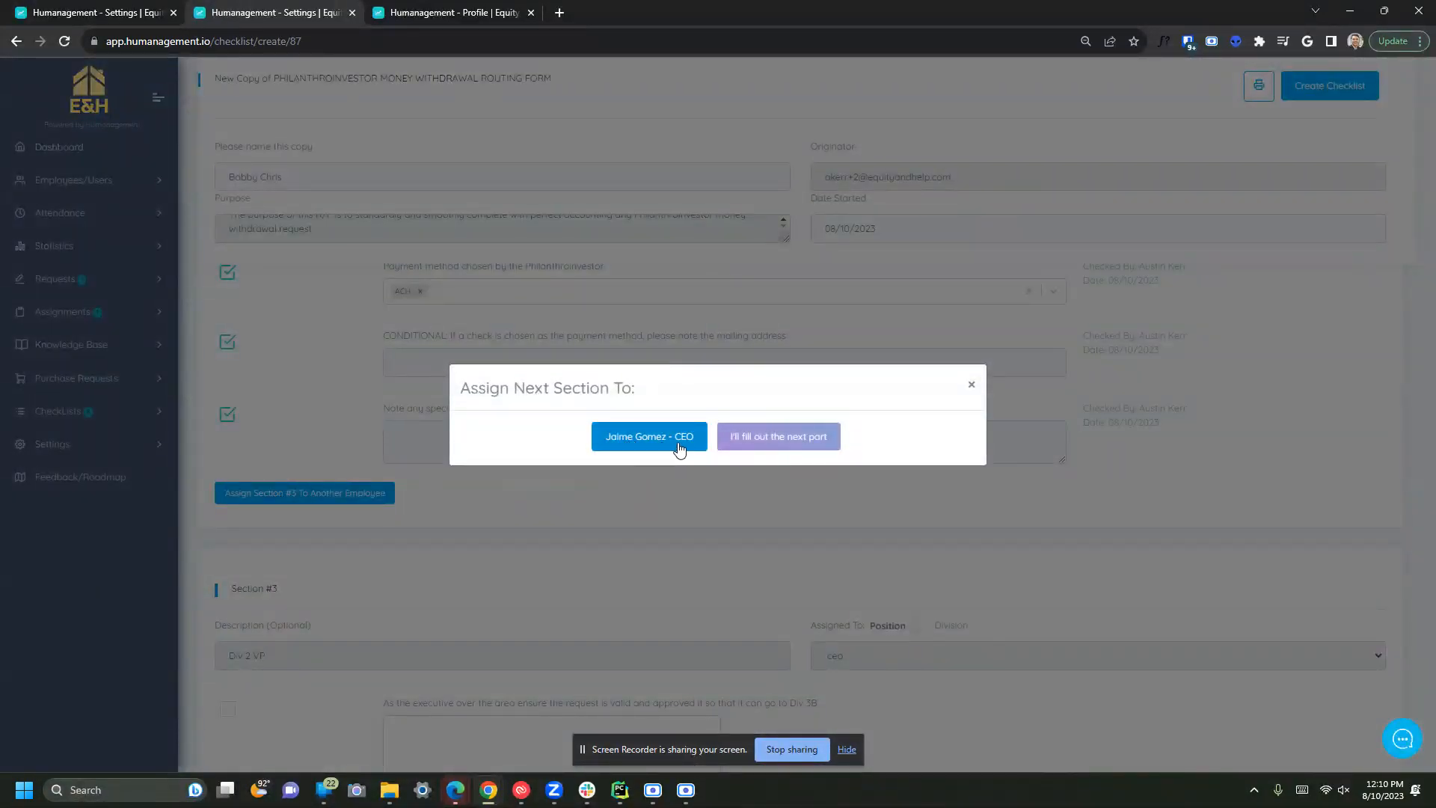
- Assign the next section to the CEO and dismiss the assignment prompt
{"action": "left_click", "coordinate": [649, 436]}
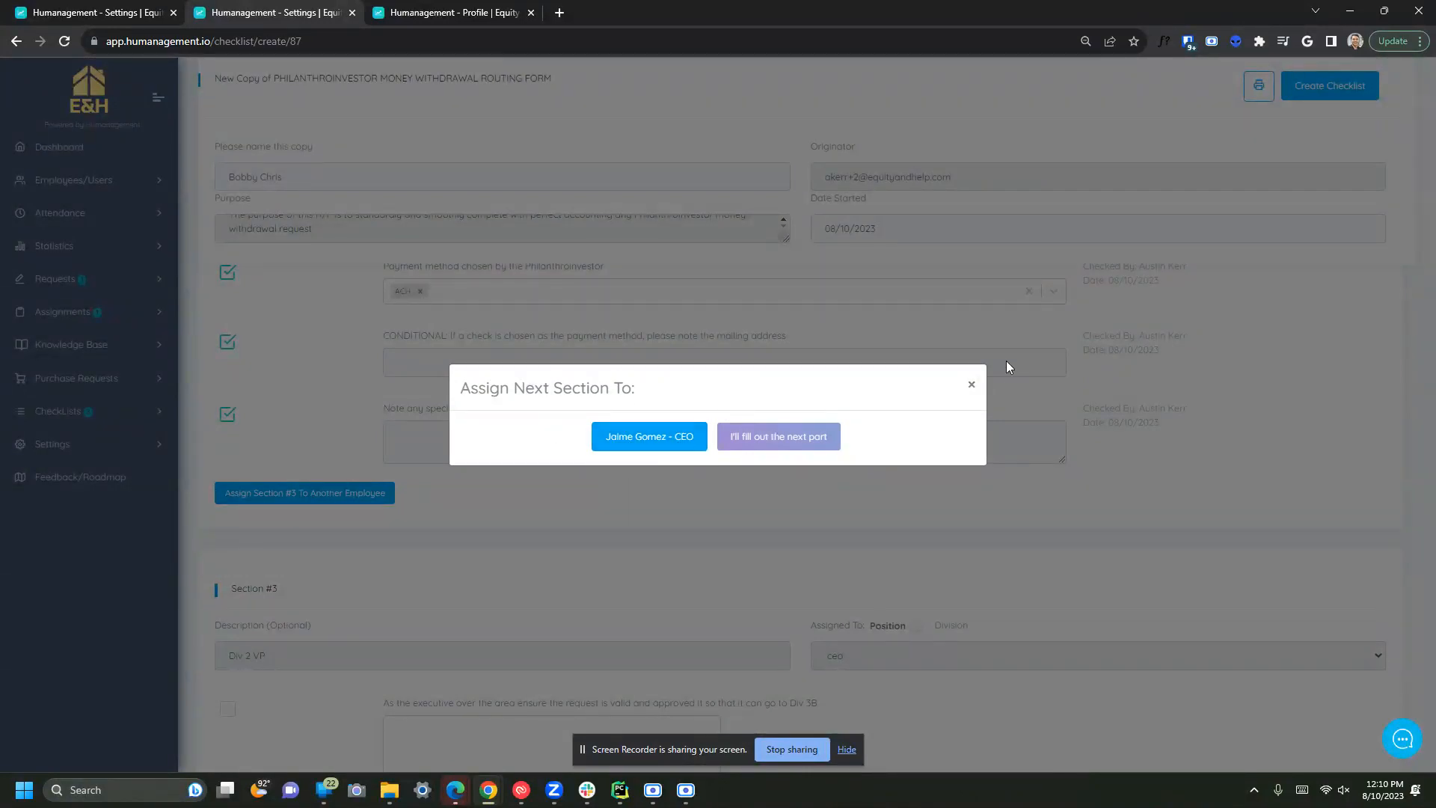
{"action": "left_click", "coordinate": [973, 386]}
{"action": "scroll", "coordinate": [465, 497], "scroll_direction": "down", "scroll_amount": 8}
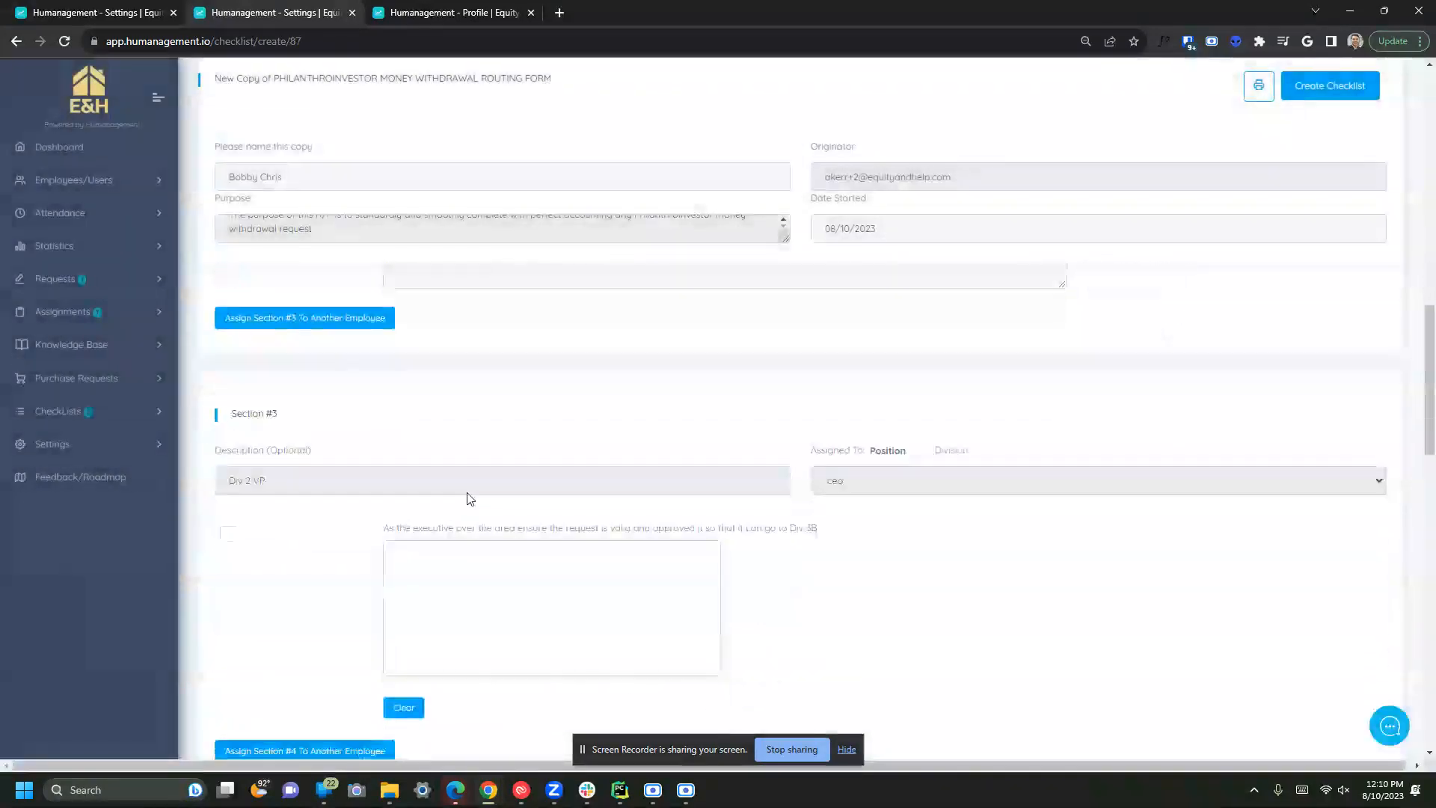
{"action": "scroll", "coordinate": [490, 458], "scroll_direction": "up", "scroll_amount": 2}
- Sketch a signature in the Section #3 approval pad, then expand the Knowledge Base links
{"action": "mouse_move", "coordinate": [497, 359]}
{"action": "left_mouse_down"}
{"action": "mouse_move", "coordinate": [496, 394]}
{"action": "mouse_move", "coordinate": [701, 398]}
{"action": "left_mouse_up"}
{"action": "scroll", "coordinate": [748, 547], "scroll_direction": "down", "scroll_amount": 1}
{"action": "scroll", "coordinate": [748, 547], "scroll_direction": "down", "scroll_amount": 12}
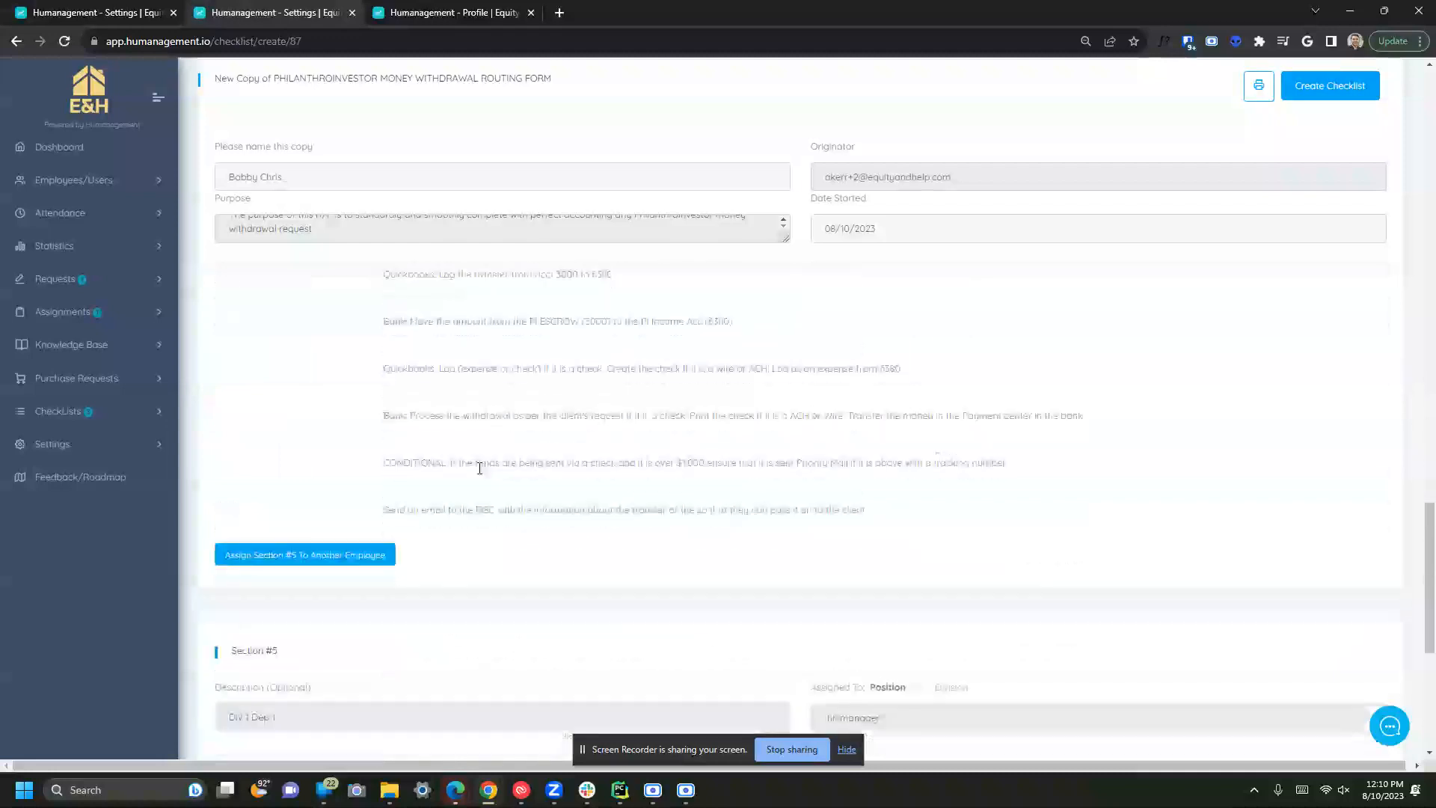
{"action": "scroll", "coordinate": [482, 477], "scroll_direction": "up", "scroll_amount": 10}
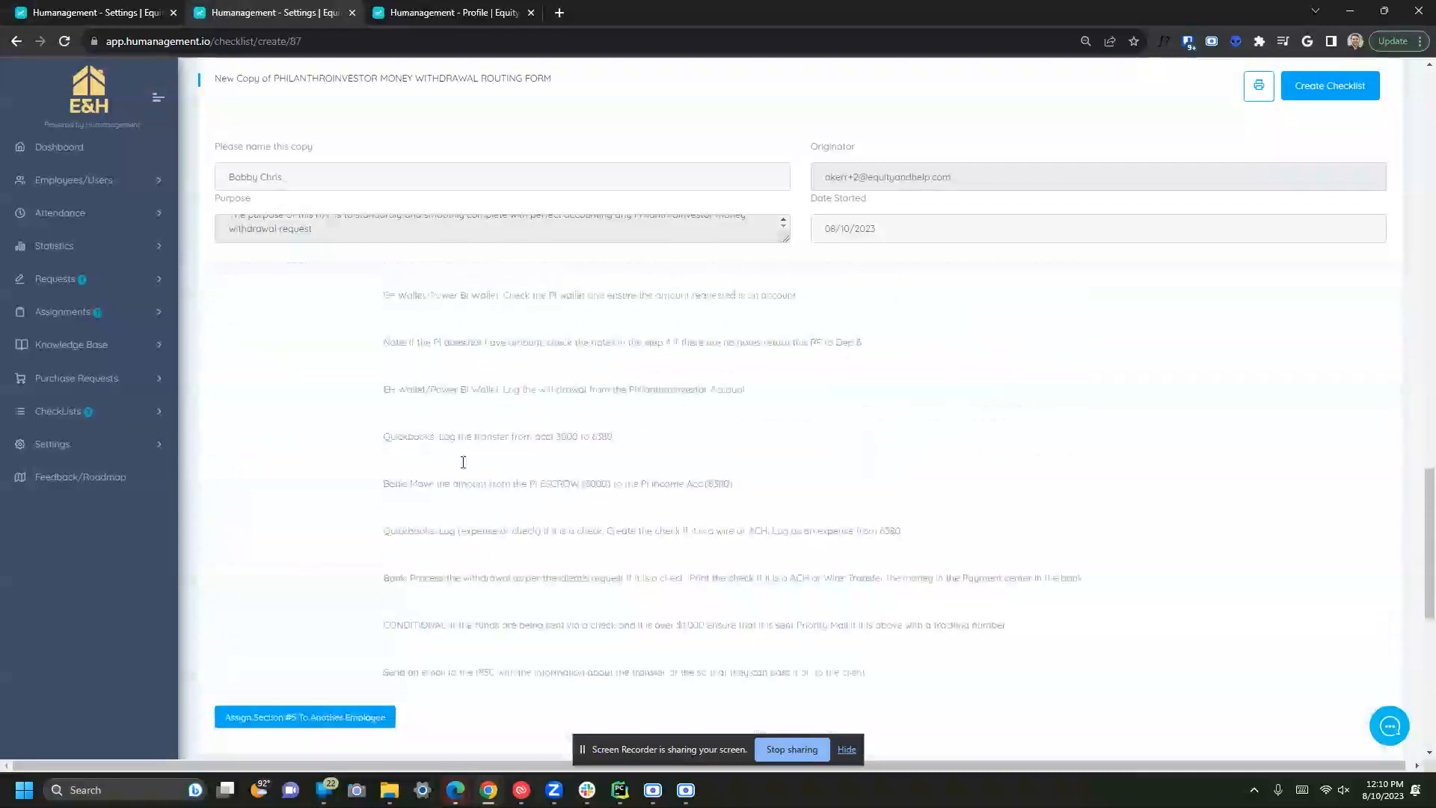
{"action": "left_click", "coordinate": [75, 347]}
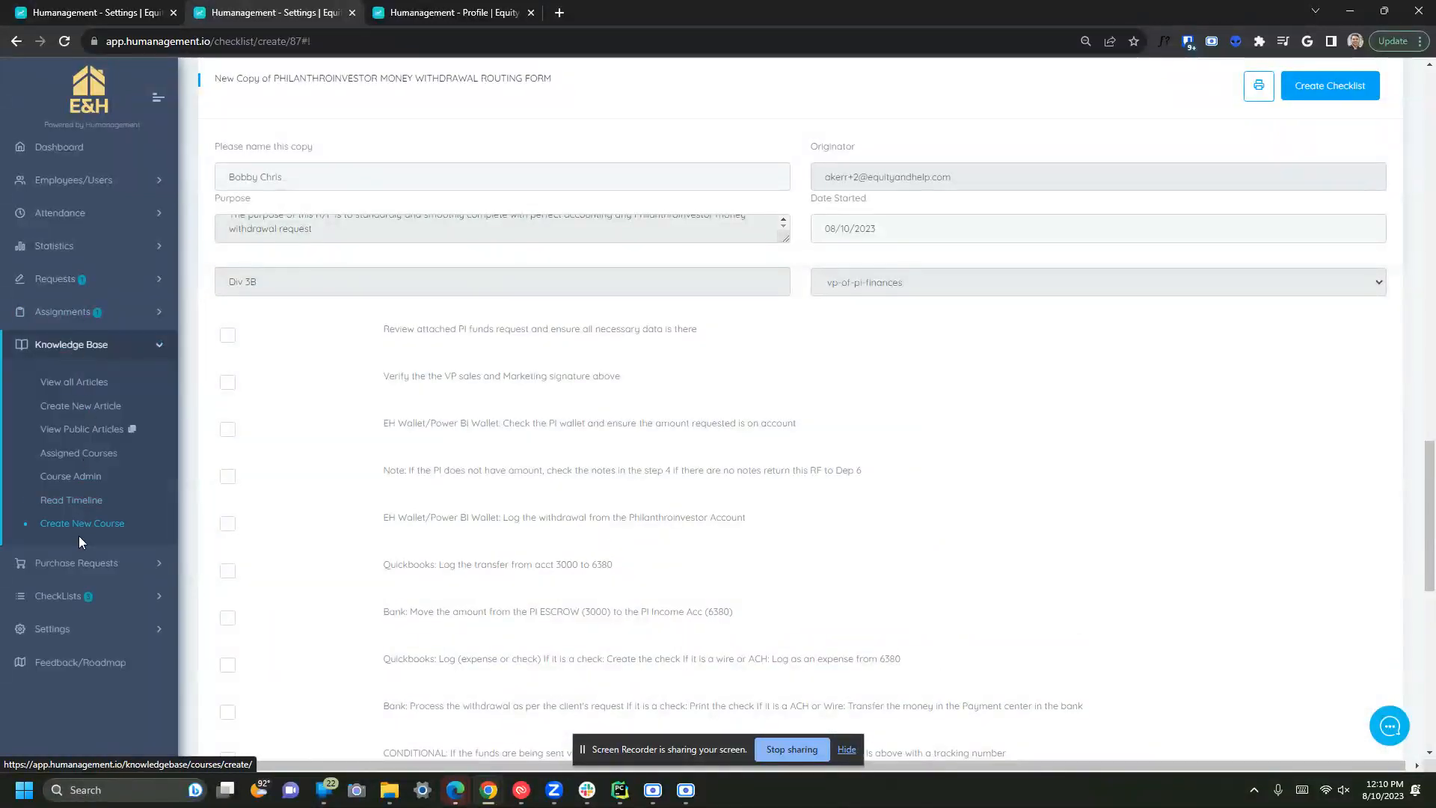
- Expand CheckLists in the sidebar and open Assigned Checklists
{"action": "left_click", "coordinate": [89, 598]}
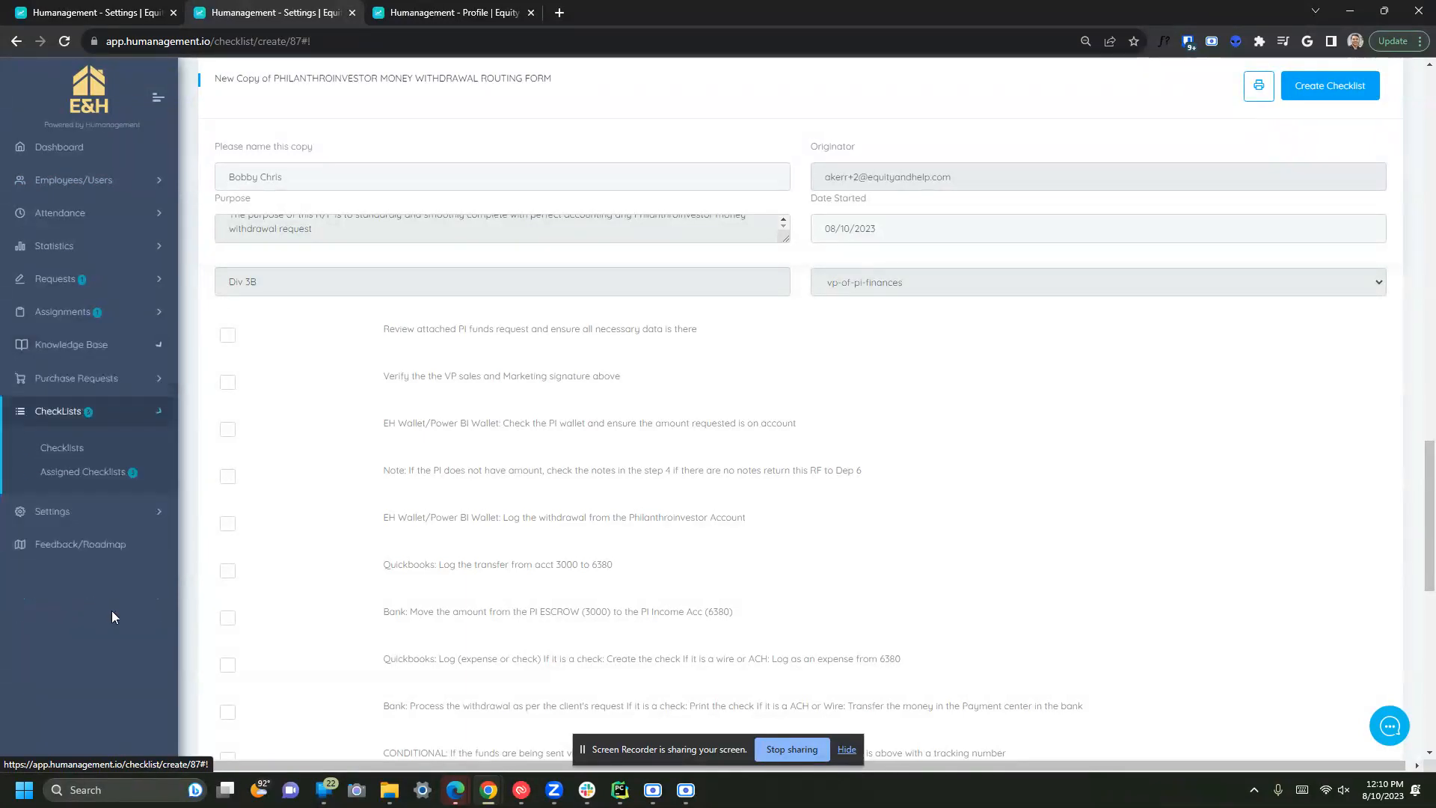
{"action": "left_click", "coordinate": [84, 476]}
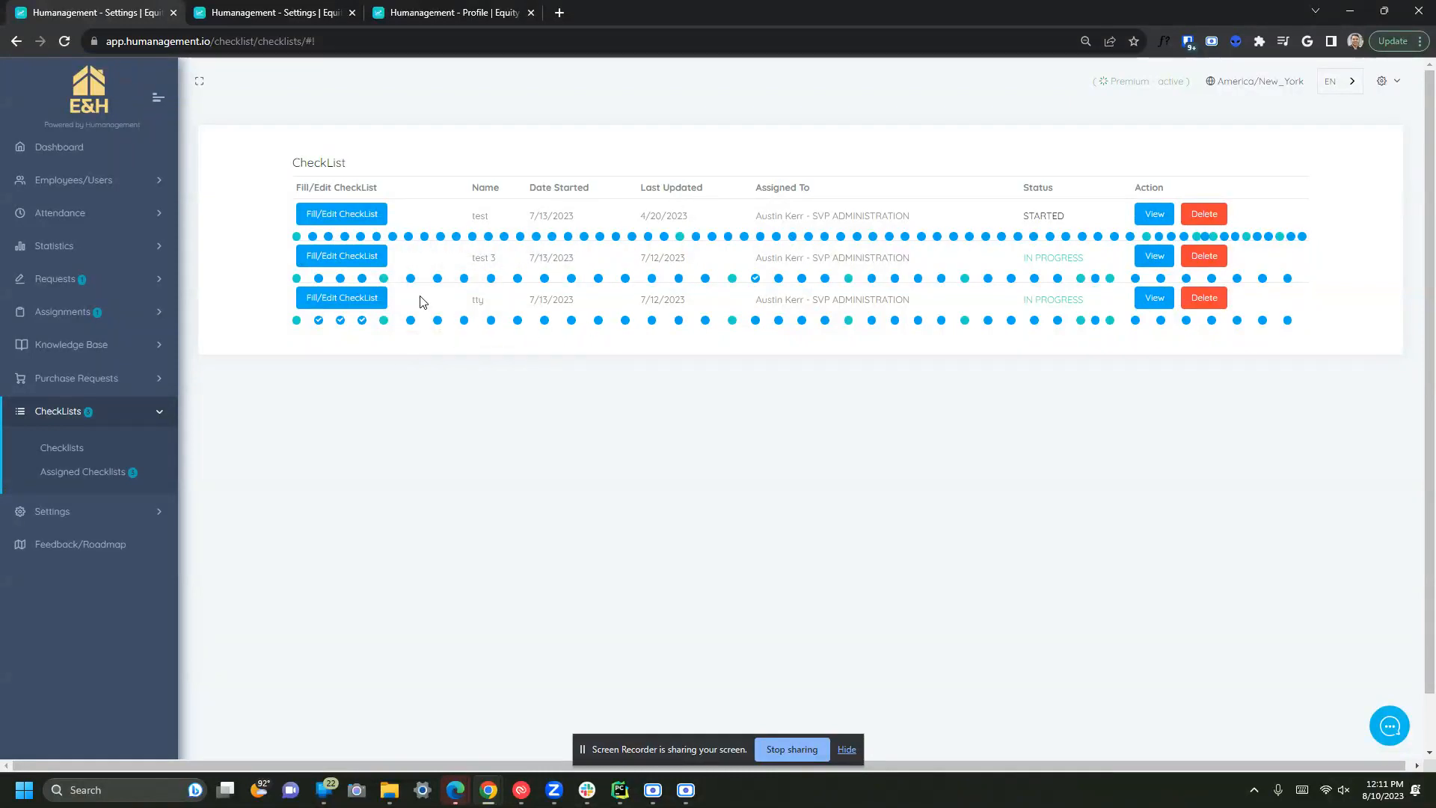
- Open the 'test' PROPERTY SET UP VERIFICATION FORM - WINTER checklist and tick items 1 and 2
{"action": "left_click", "coordinate": [342, 215]}
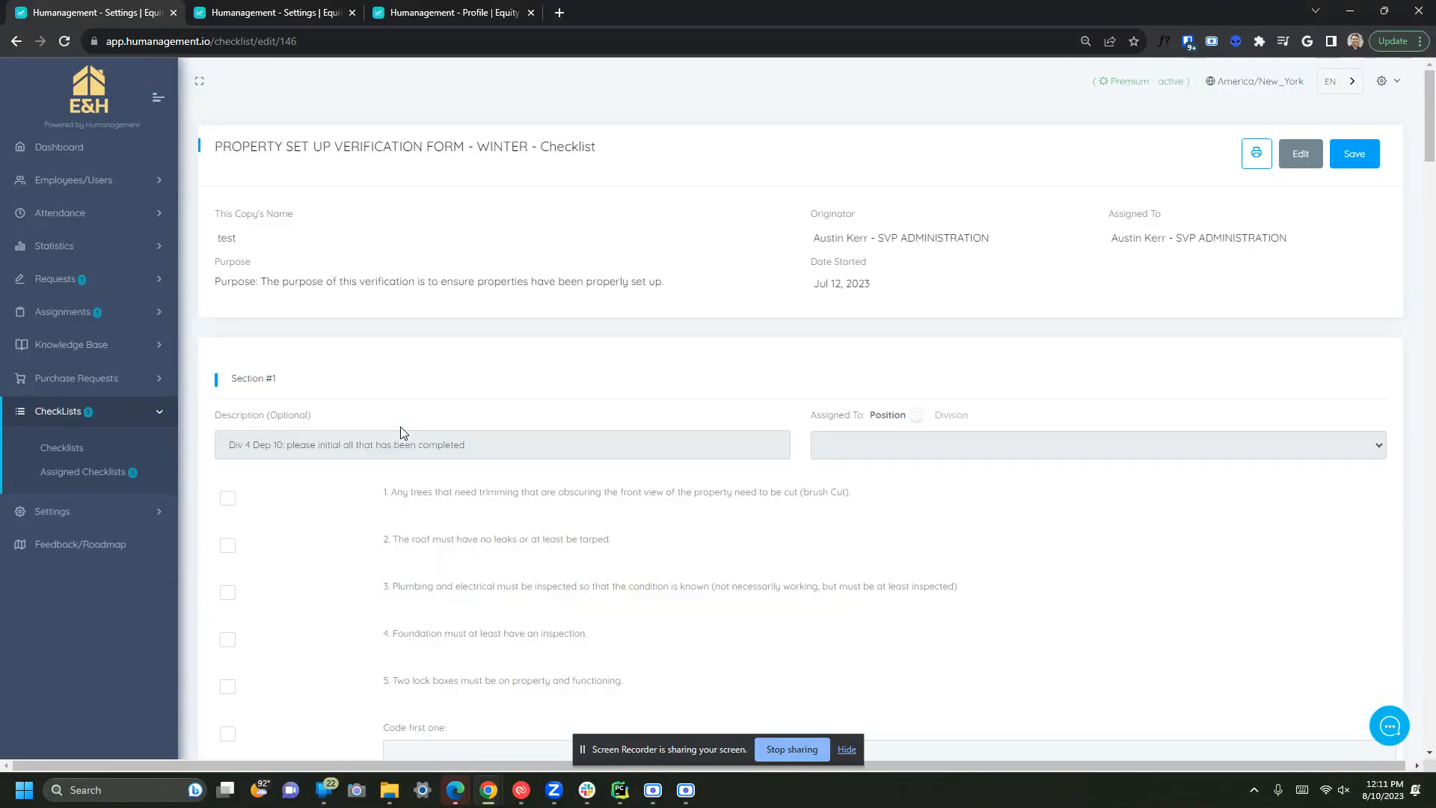
{"action": "scroll", "coordinate": [917, 569], "scroll_direction": "down", "scroll_amount": 7}
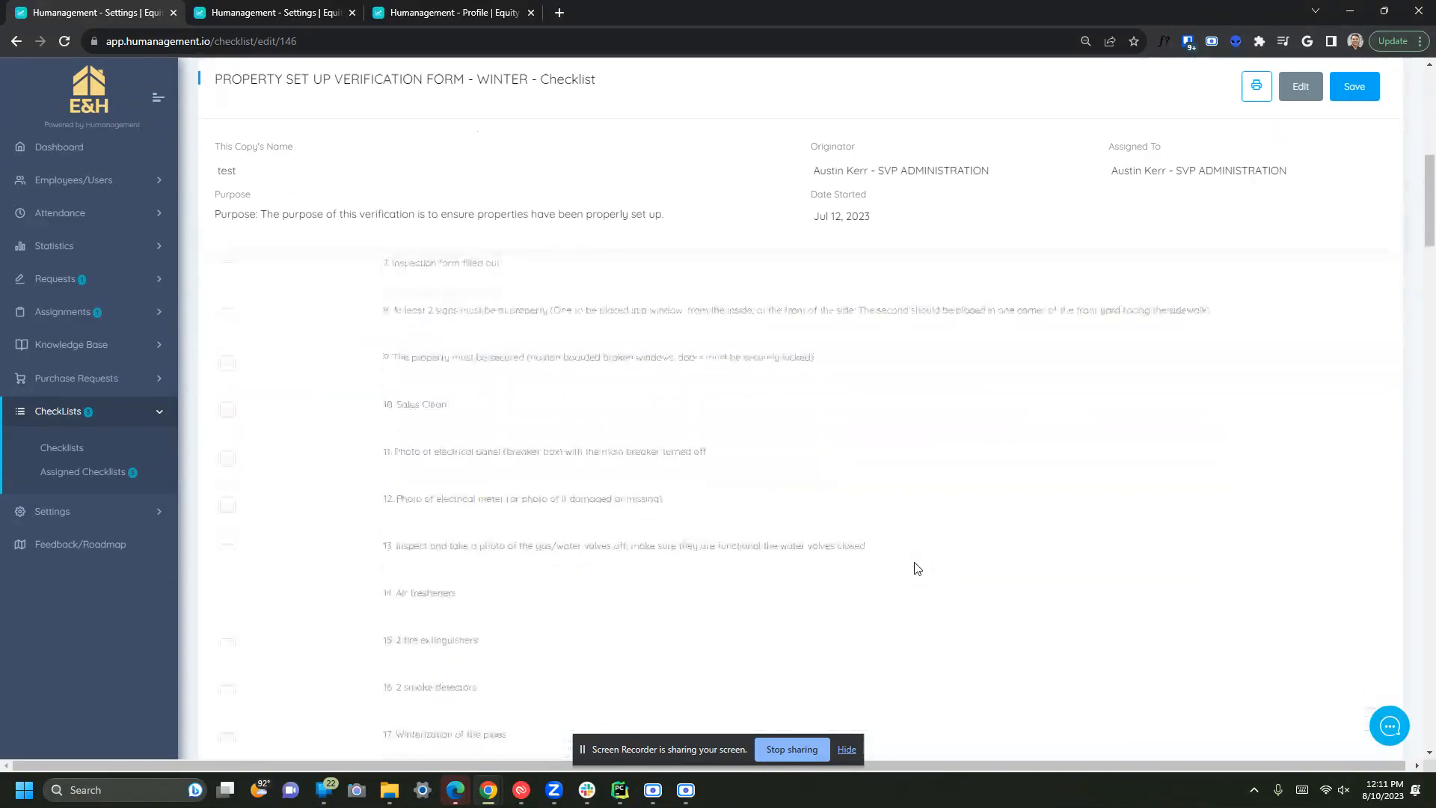
{"action": "scroll", "coordinate": [917, 568], "scroll_direction": "up", "scroll_amount": 7}
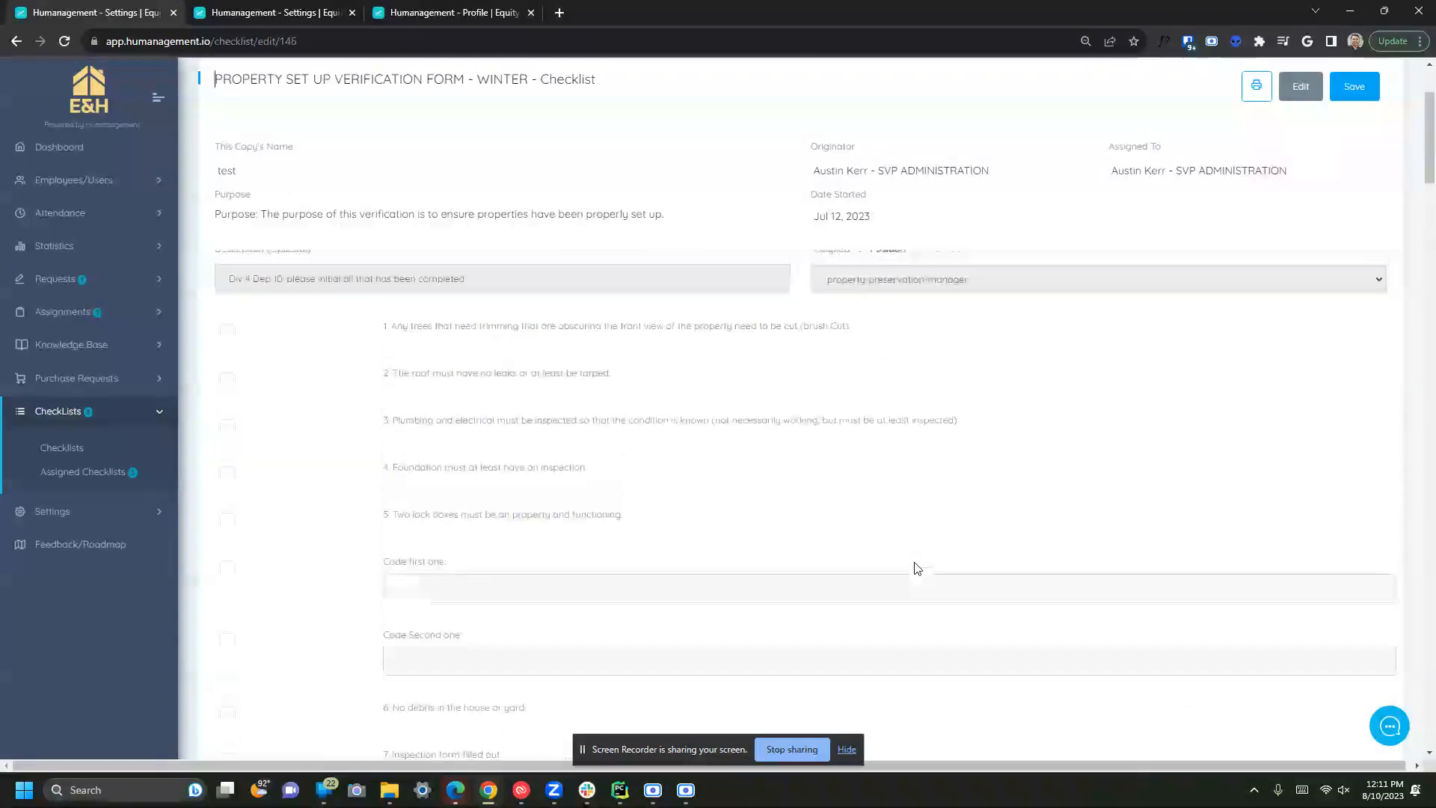
{"action": "scroll", "coordinate": [917, 569], "scroll_direction": "up", "scroll_amount": 3}
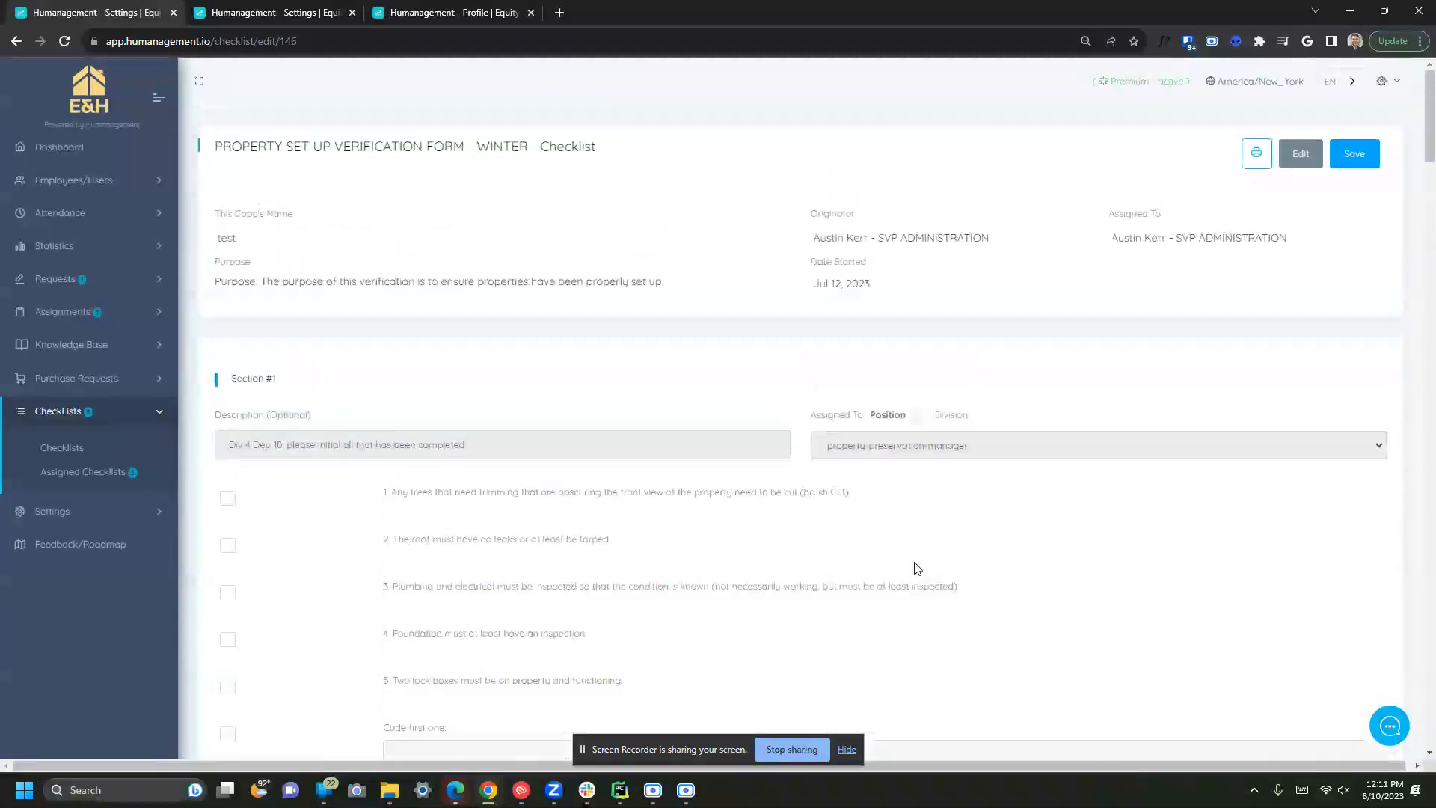
{"action": "left_click", "coordinate": [231, 504]}
{"action": "left_click", "coordinate": [230, 551]}
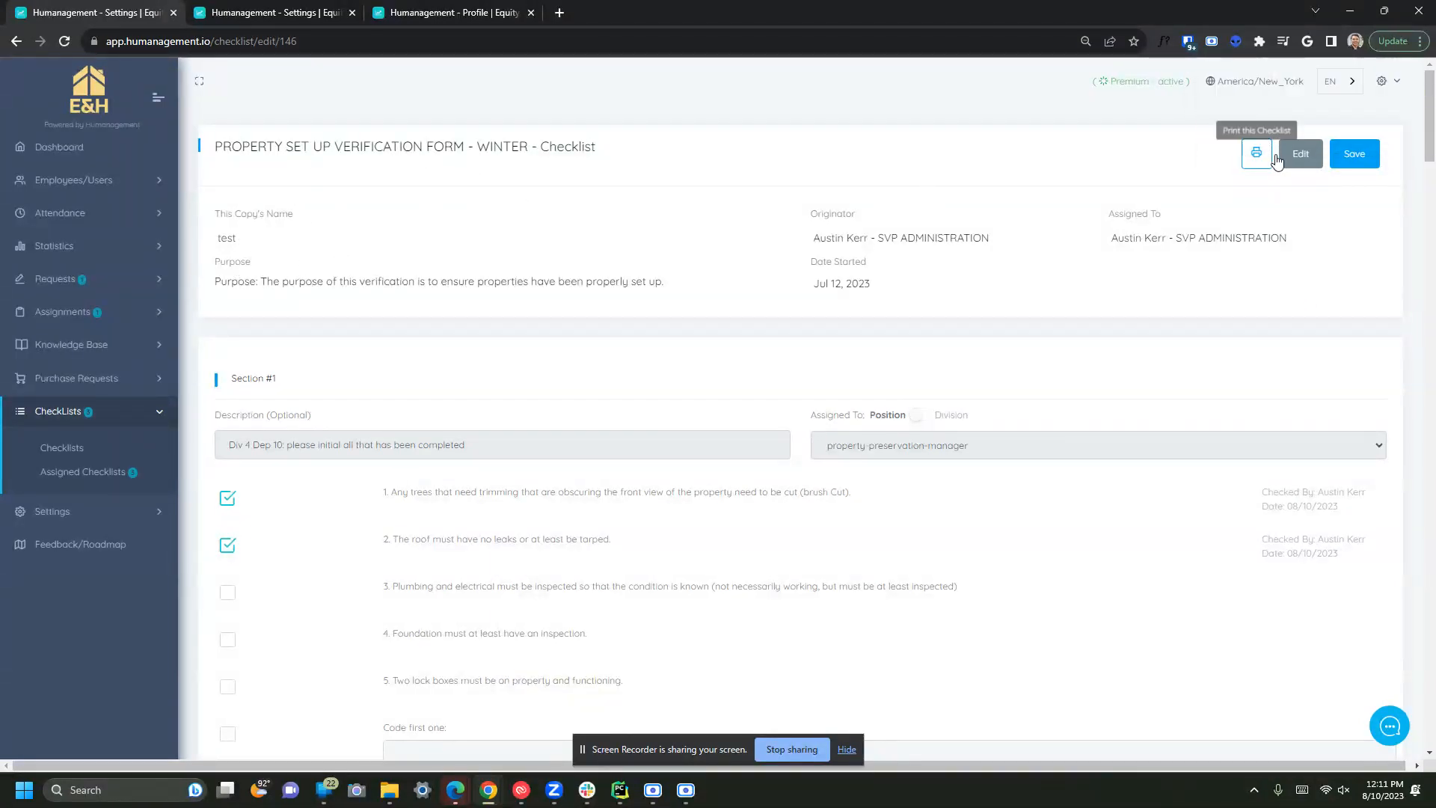
- Rename the checklist copy from 'test' to the property's street address and save it
{"action": "left_click", "coordinate": [1299, 153]}
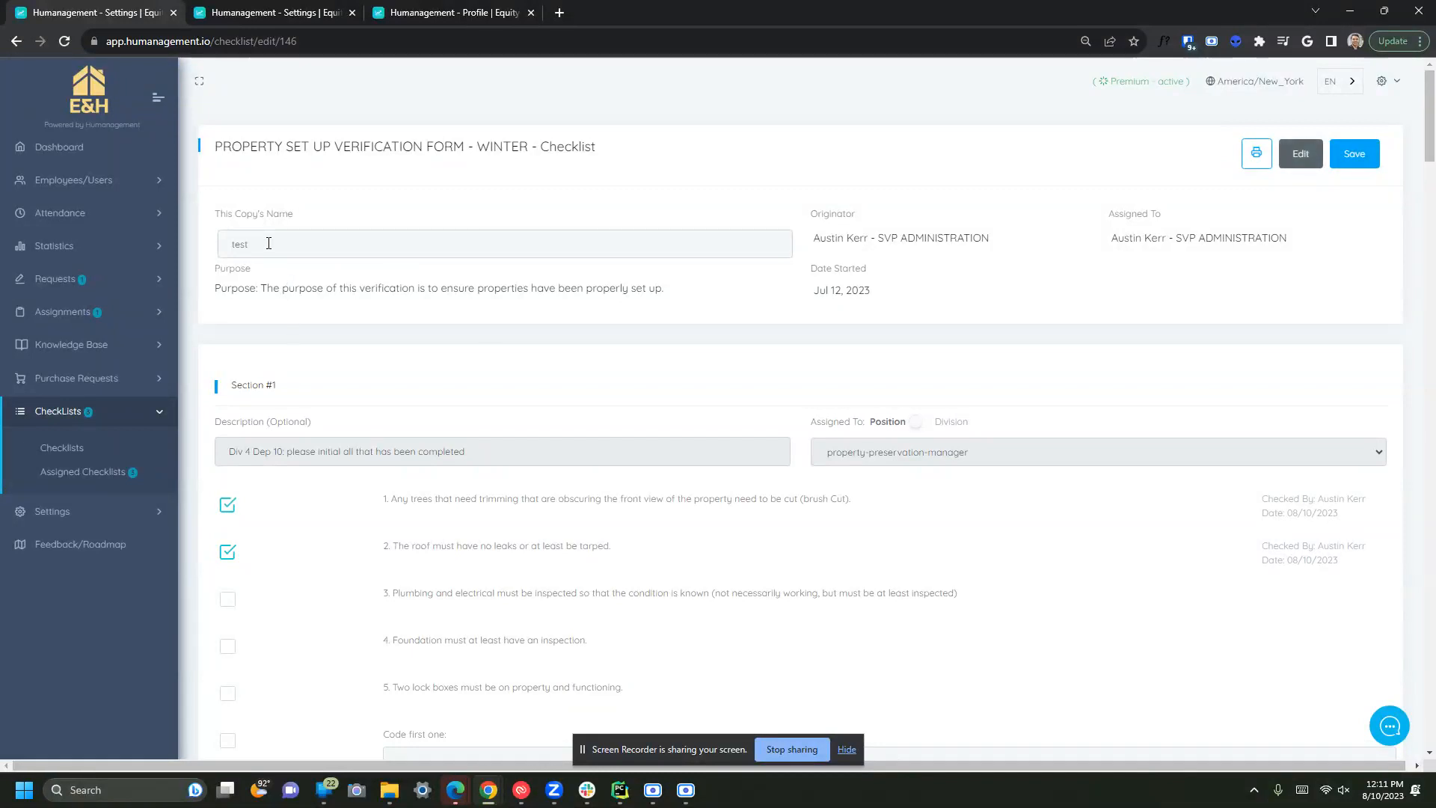
{"action": "left_click", "coordinate": [291, 253]}
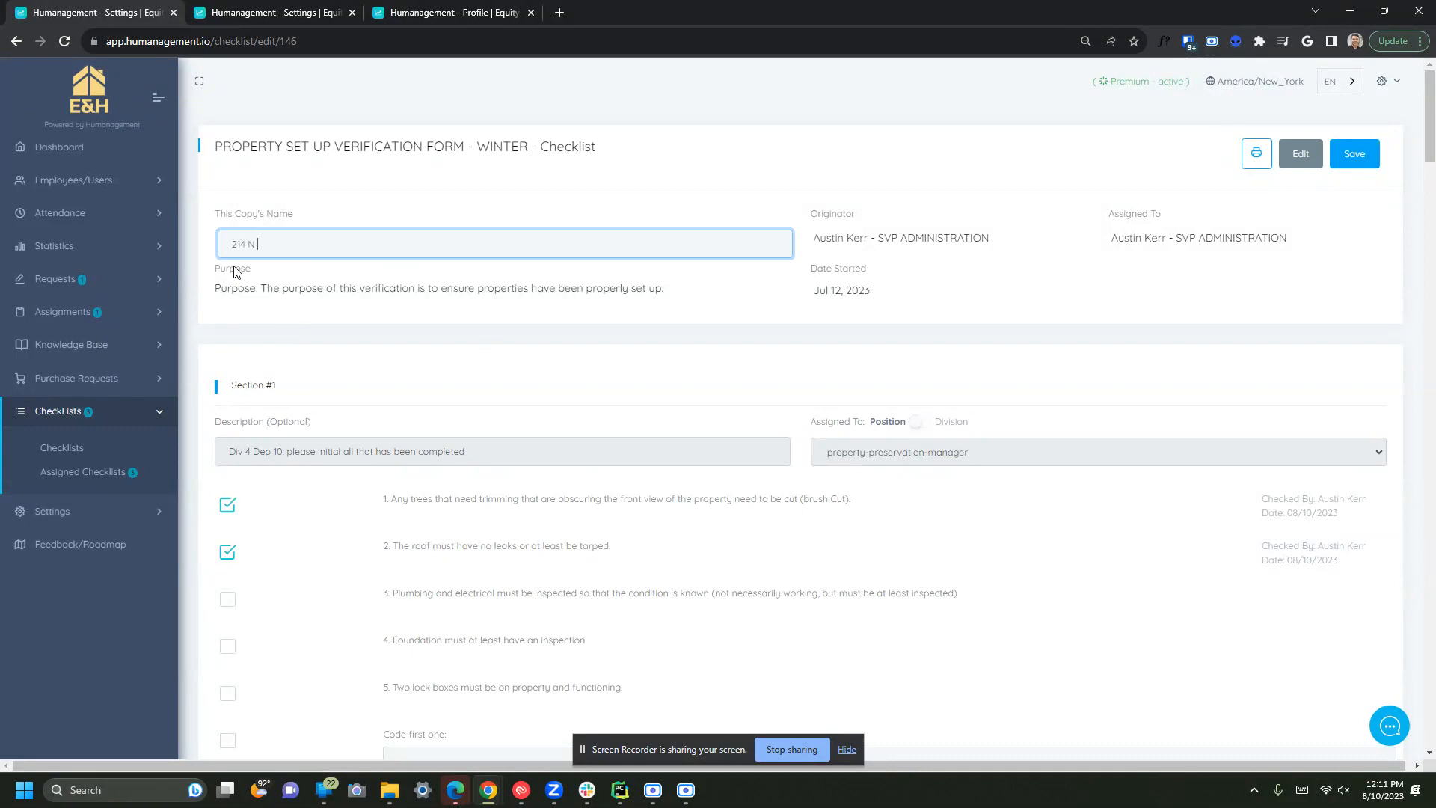
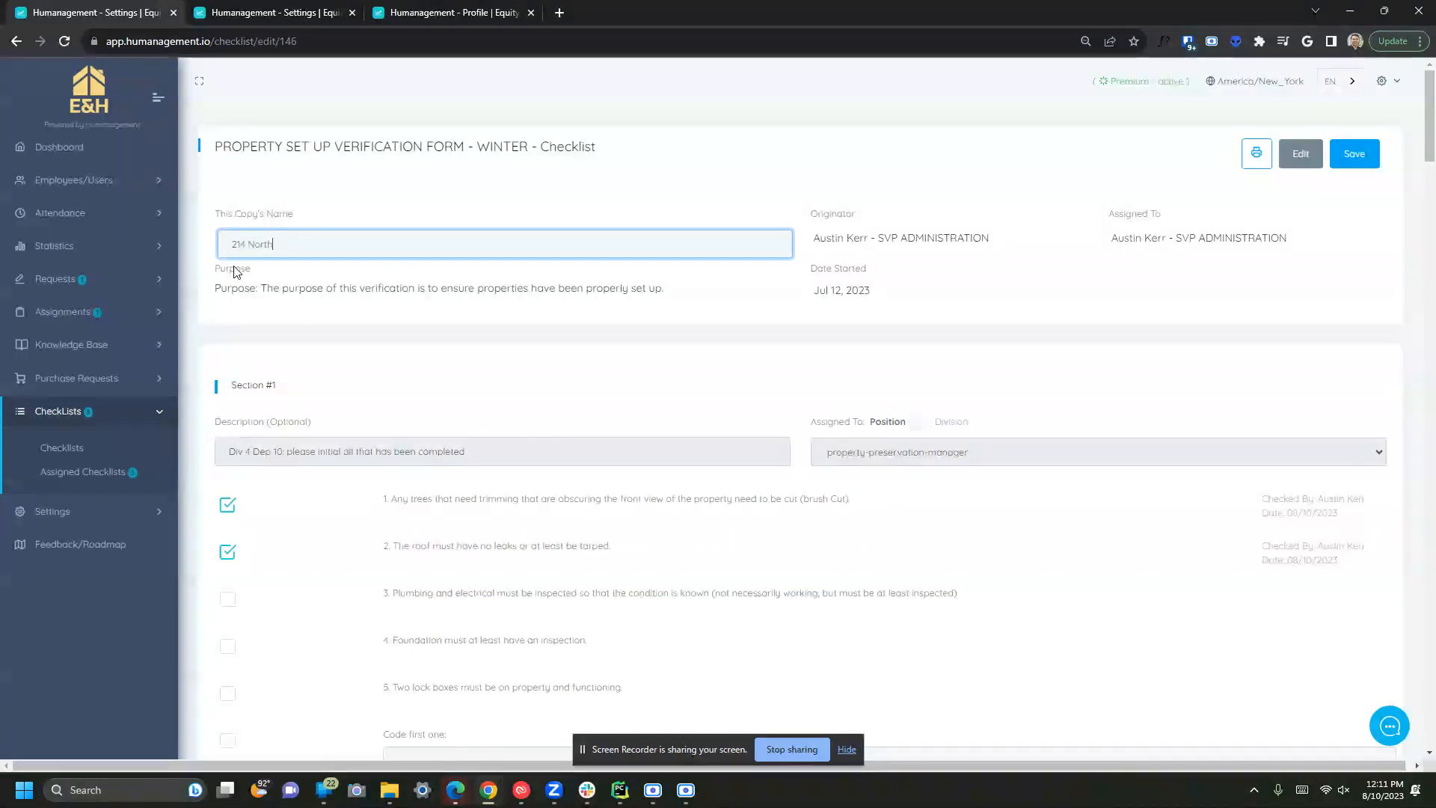
{"action": "left_click", "coordinate": [1354, 153]}
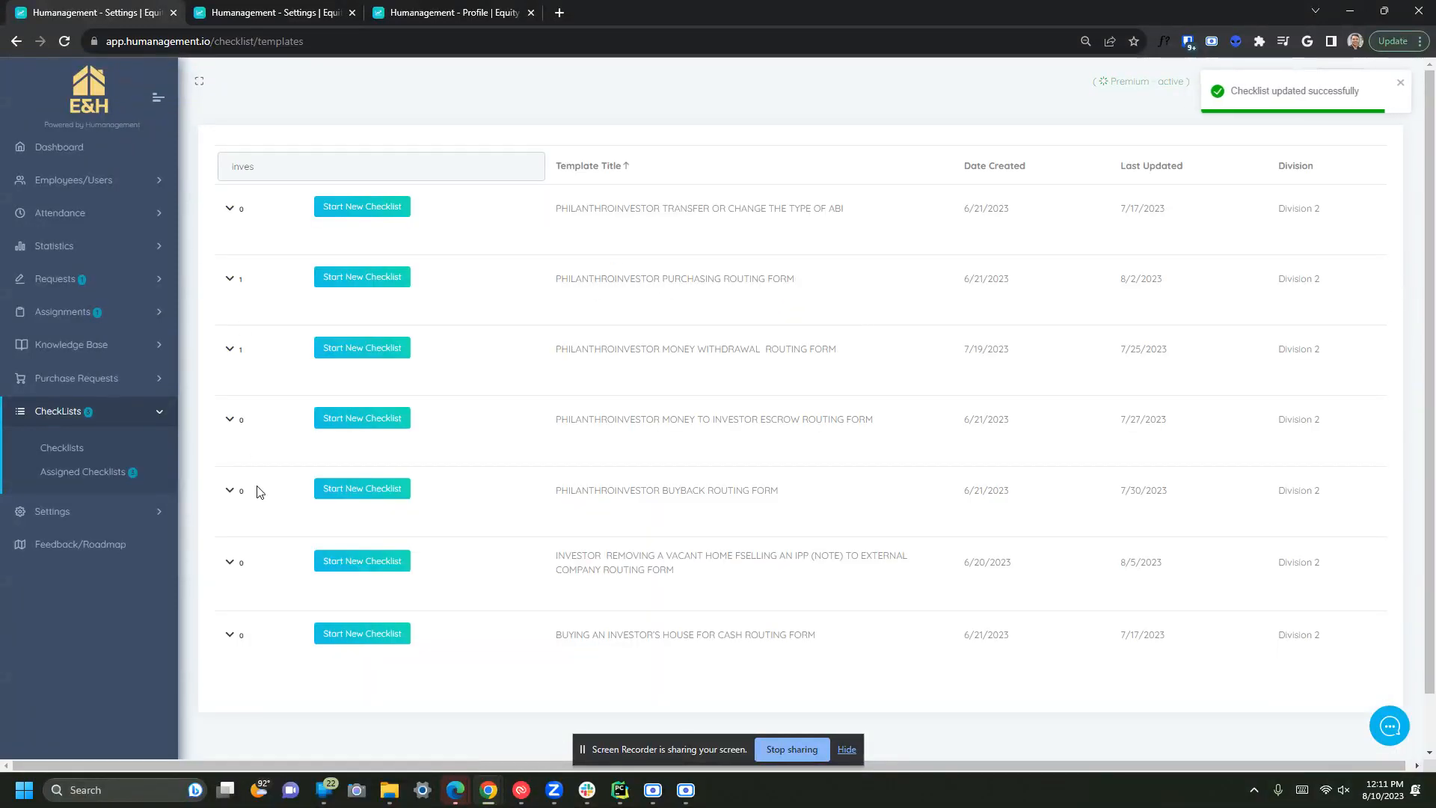
{"action": "left_click", "coordinate": [75, 472]}
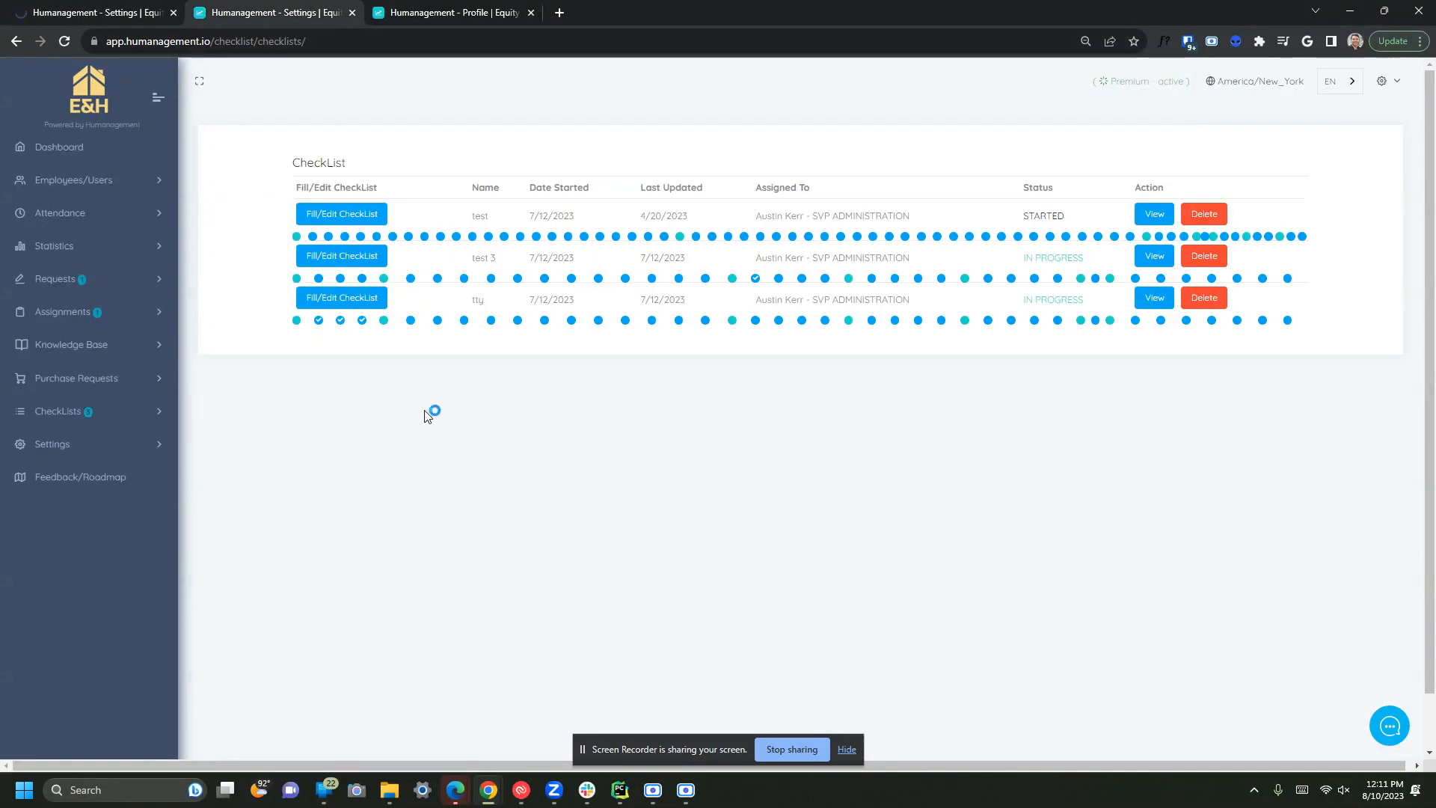
{"action": "left_click", "coordinate": [57, 6]}
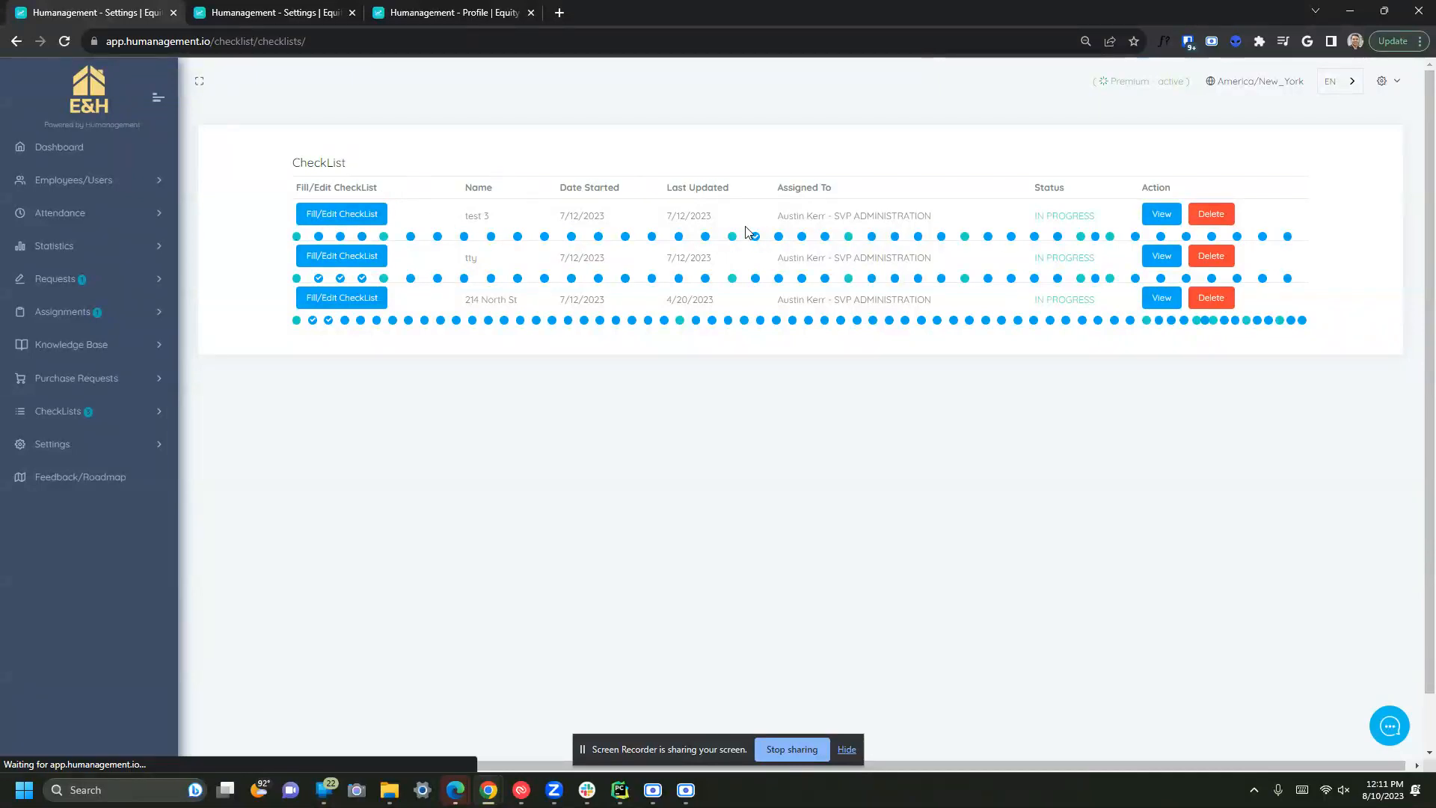
{"action": "left_click_drag", "start_coordinate": [482, 304], "coordinate": [520, 305]}
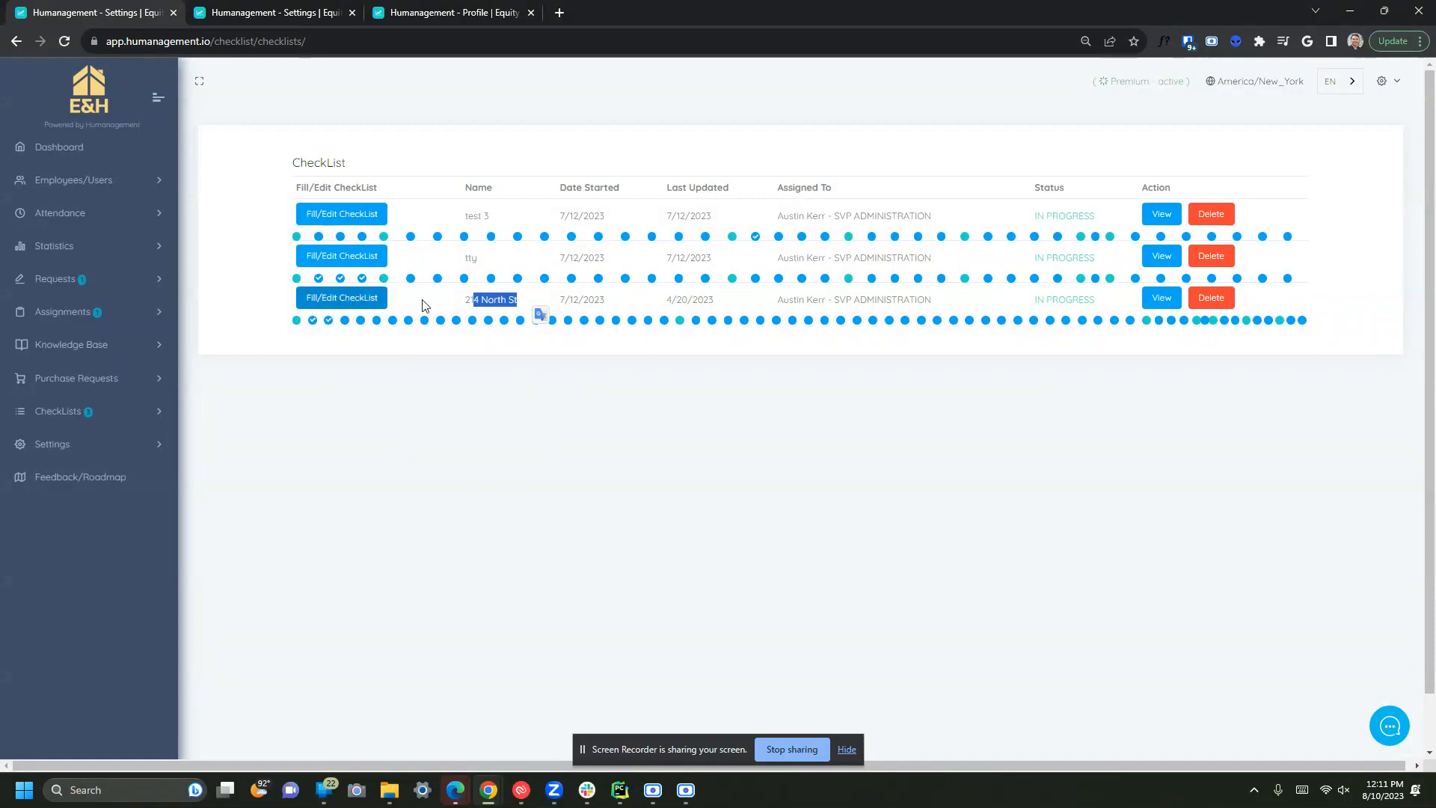
{"action": "left_click", "coordinate": [341, 300]}
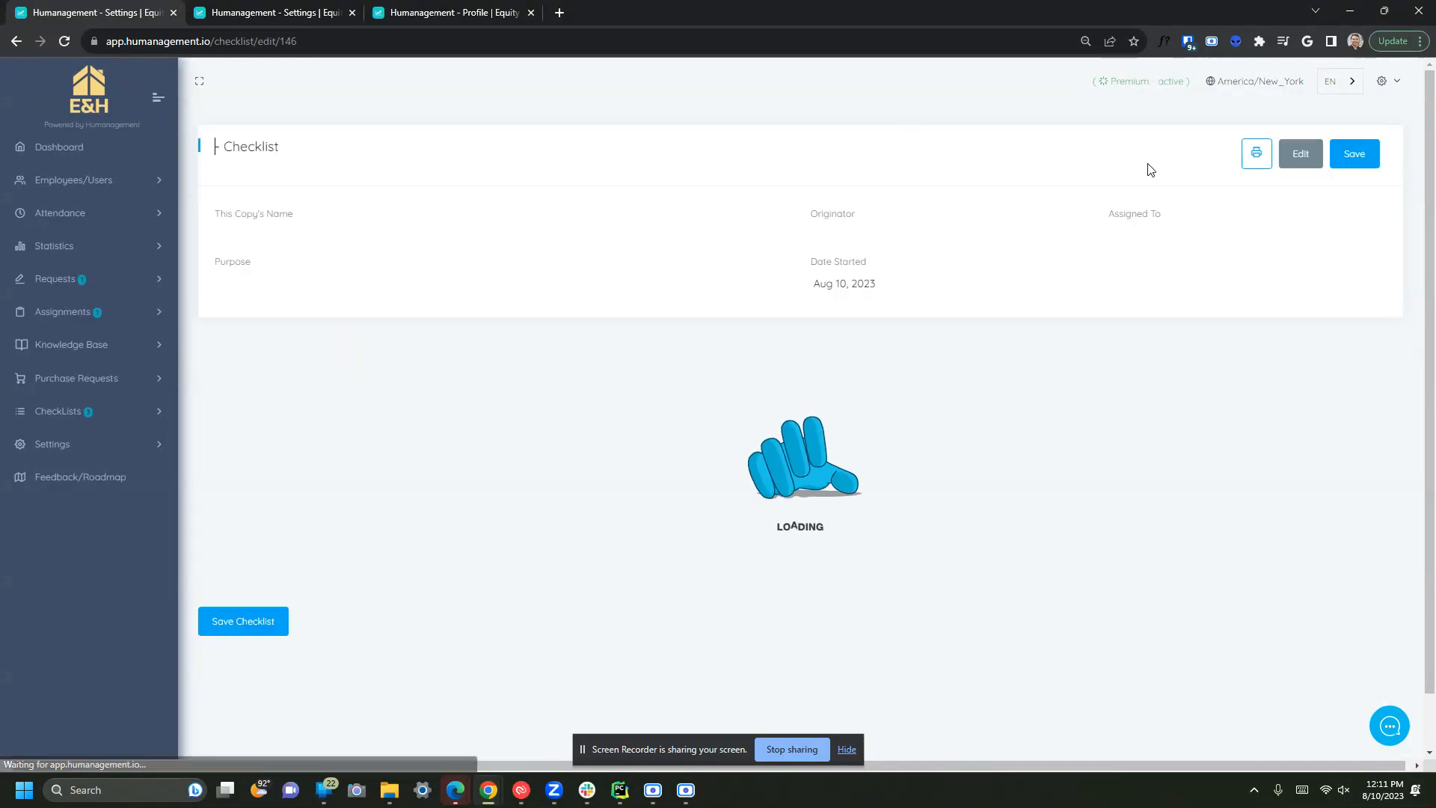
{"action": "left_click", "coordinate": [1257, 158]}
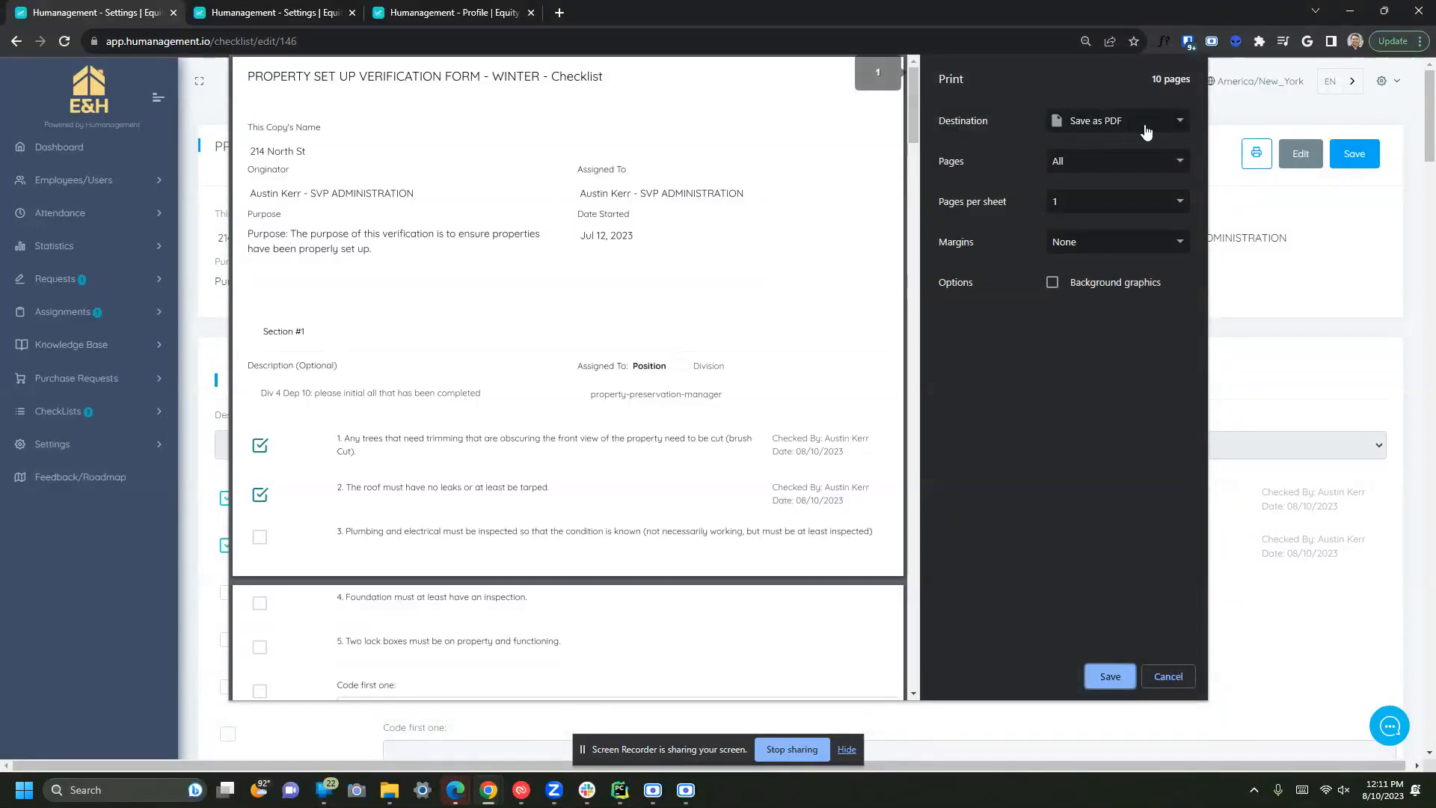
{"action": "left_click", "coordinate": [1146, 128]}
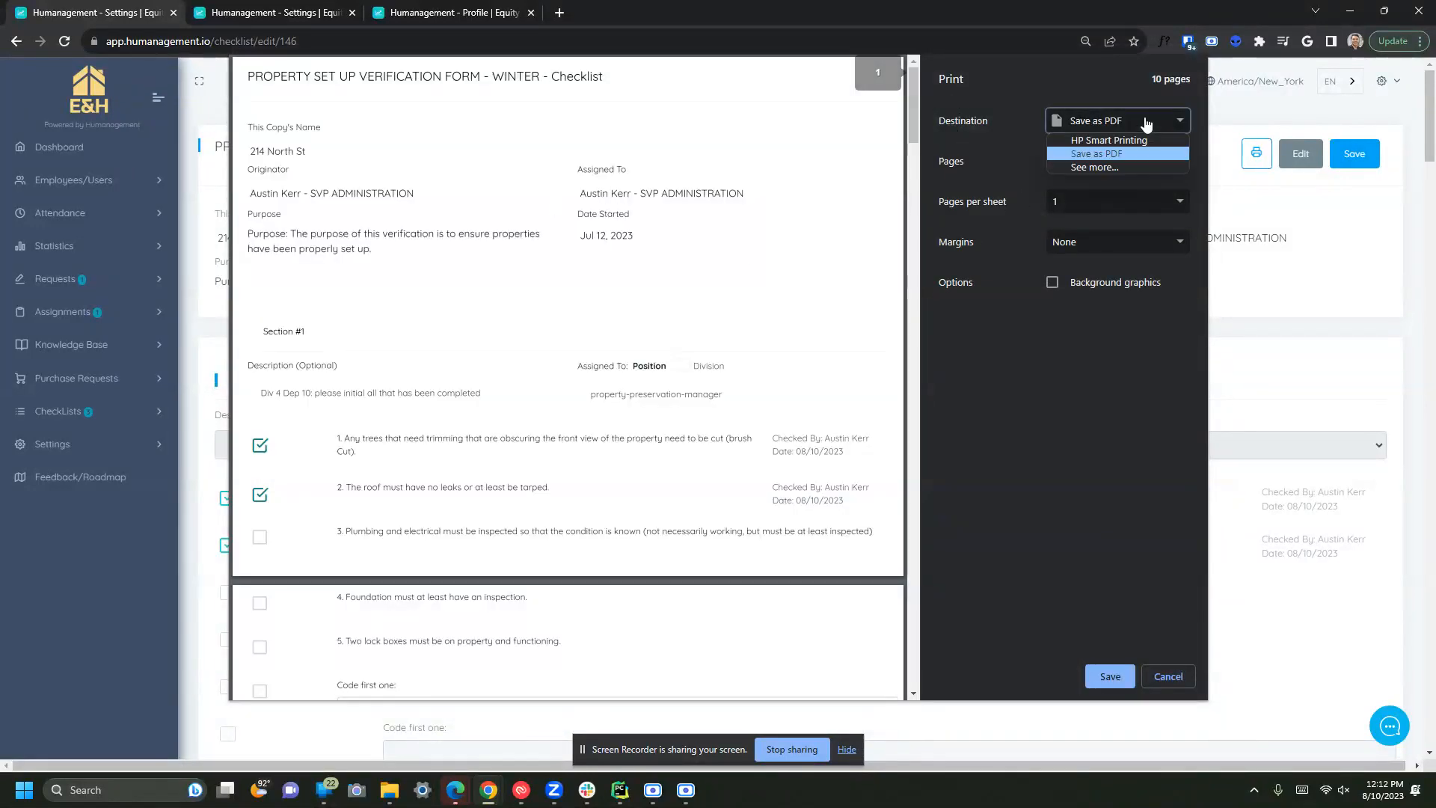
{"action": "left_click", "coordinate": [971, 127]}
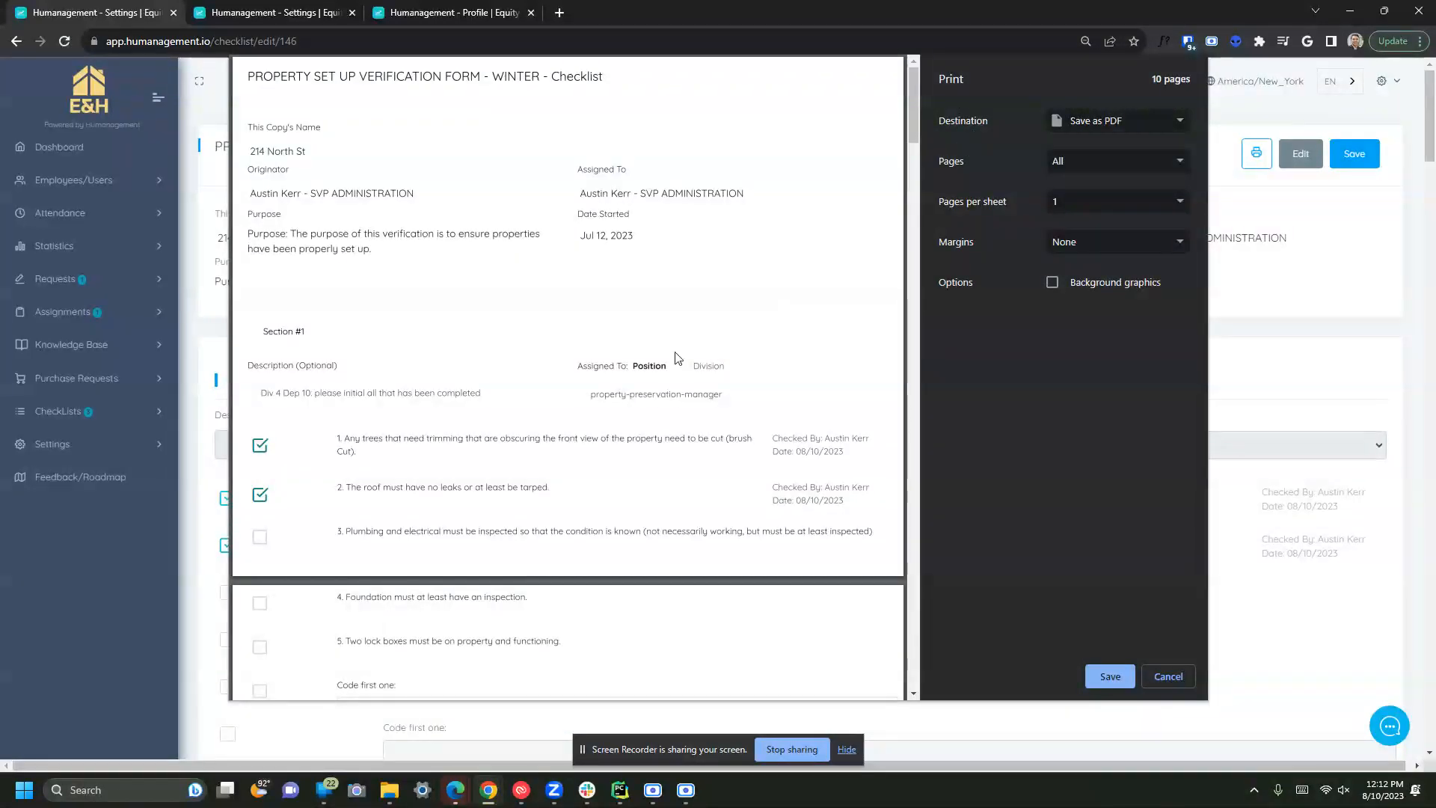
{"action": "scroll", "coordinate": [683, 340], "scroll_direction": "down", "scroll_amount": 10}
{"action": "scroll", "coordinate": [682, 340], "scroll_direction": "up", "scroll_amount": 10}
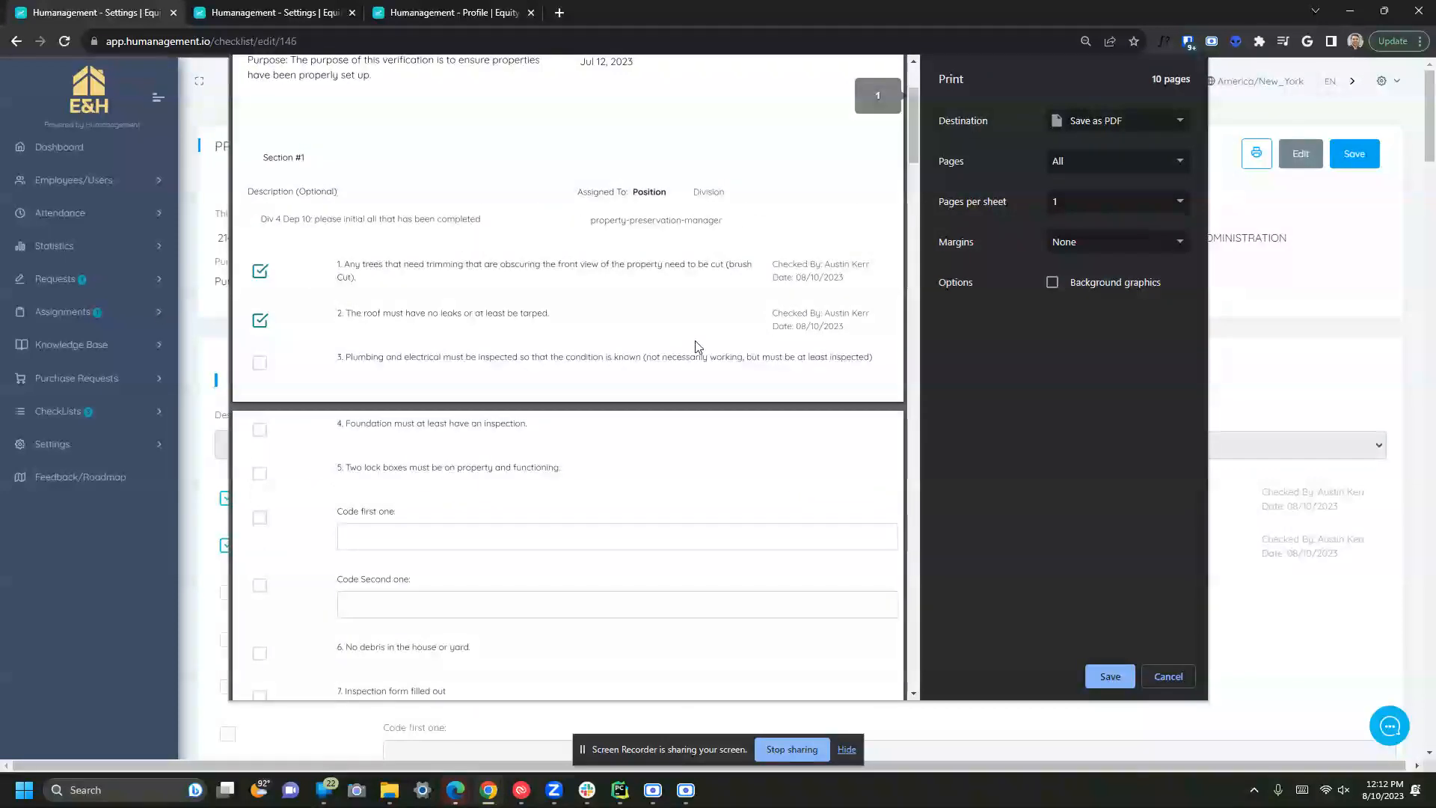
{"action": "scroll", "coordinate": [769, 407], "scroll_direction": "up", "scroll_amount": 2}
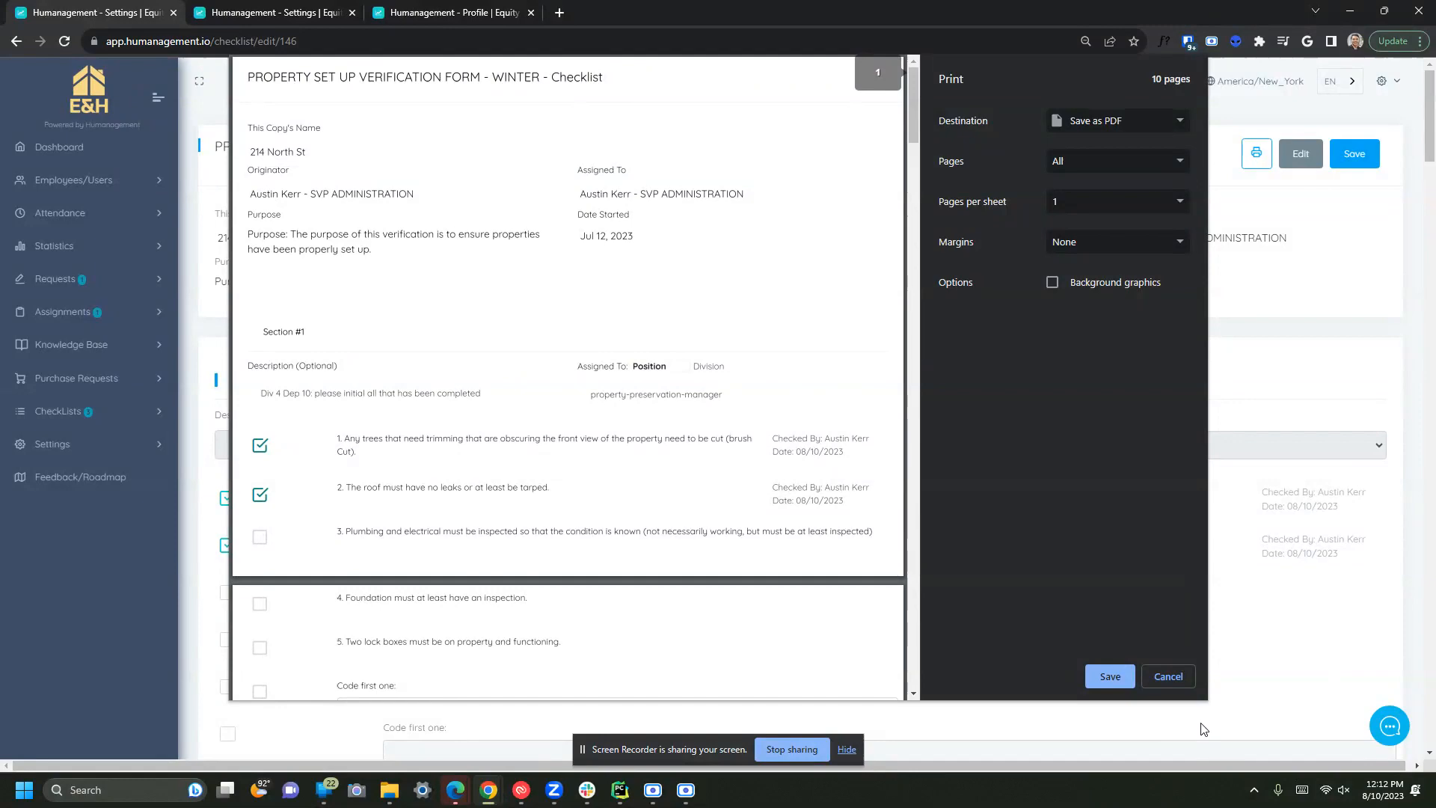
{"action": "left_click", "coordinate": [1169, 676]}
- Tick the final Section #7 item at the bottom of the checklist and save it
{"action": "scroll", "coordinate": [606, 498], "scroll_direction": "down", "scroll_amount": 4}
{"action": "scroll", "coordinate": [606, 499], "scroll_direction": "down", "scroll_amount": 12}
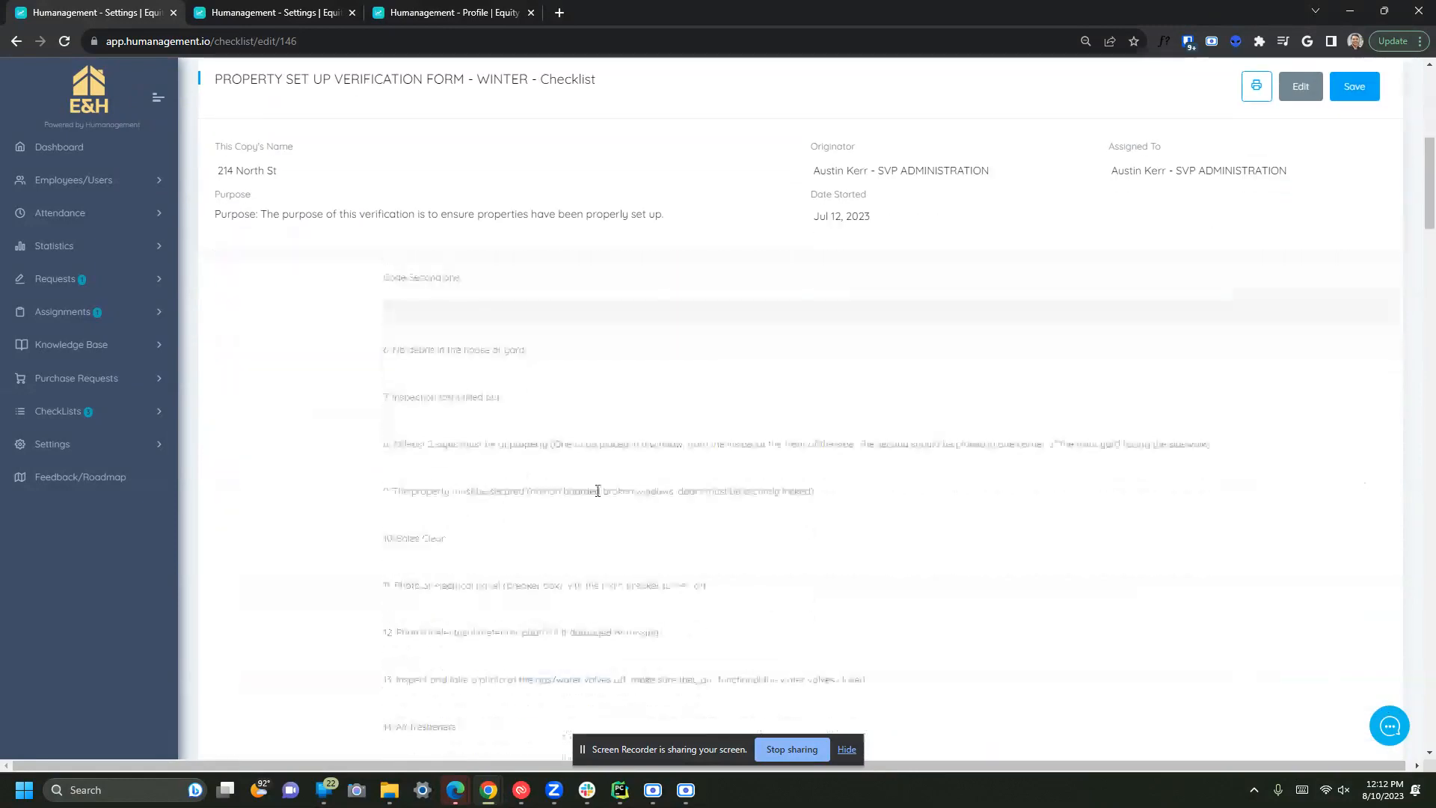
{"action": "scroll", "coordinate": [382, 401], "scroll_direction": "down", "scroll_amount": 8}
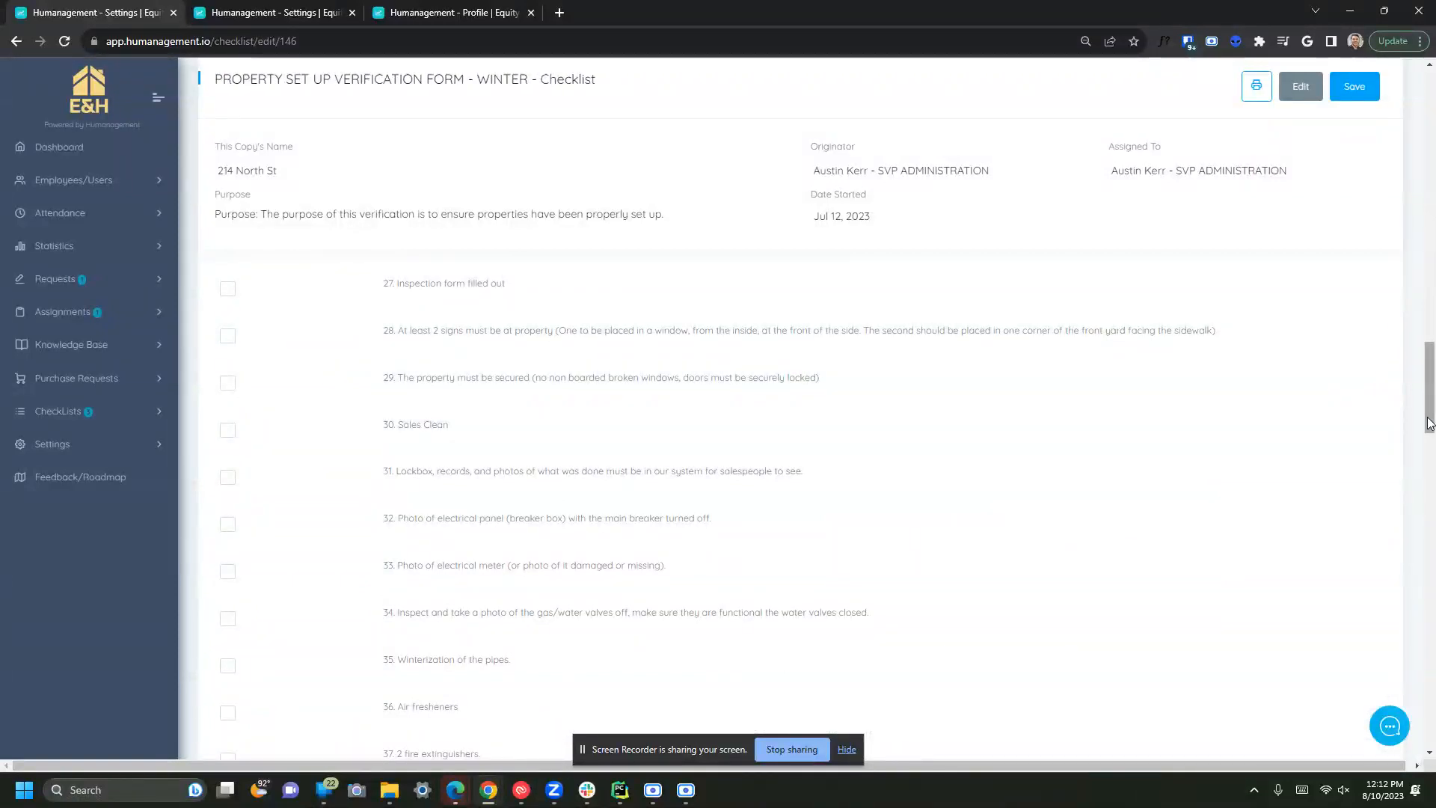
{"action": "left_click_drag", "start_coordinate": [1418, 410], "coordinate": [1419, 724]}
{"action": "left_click", "coordinate": [228, 638]}
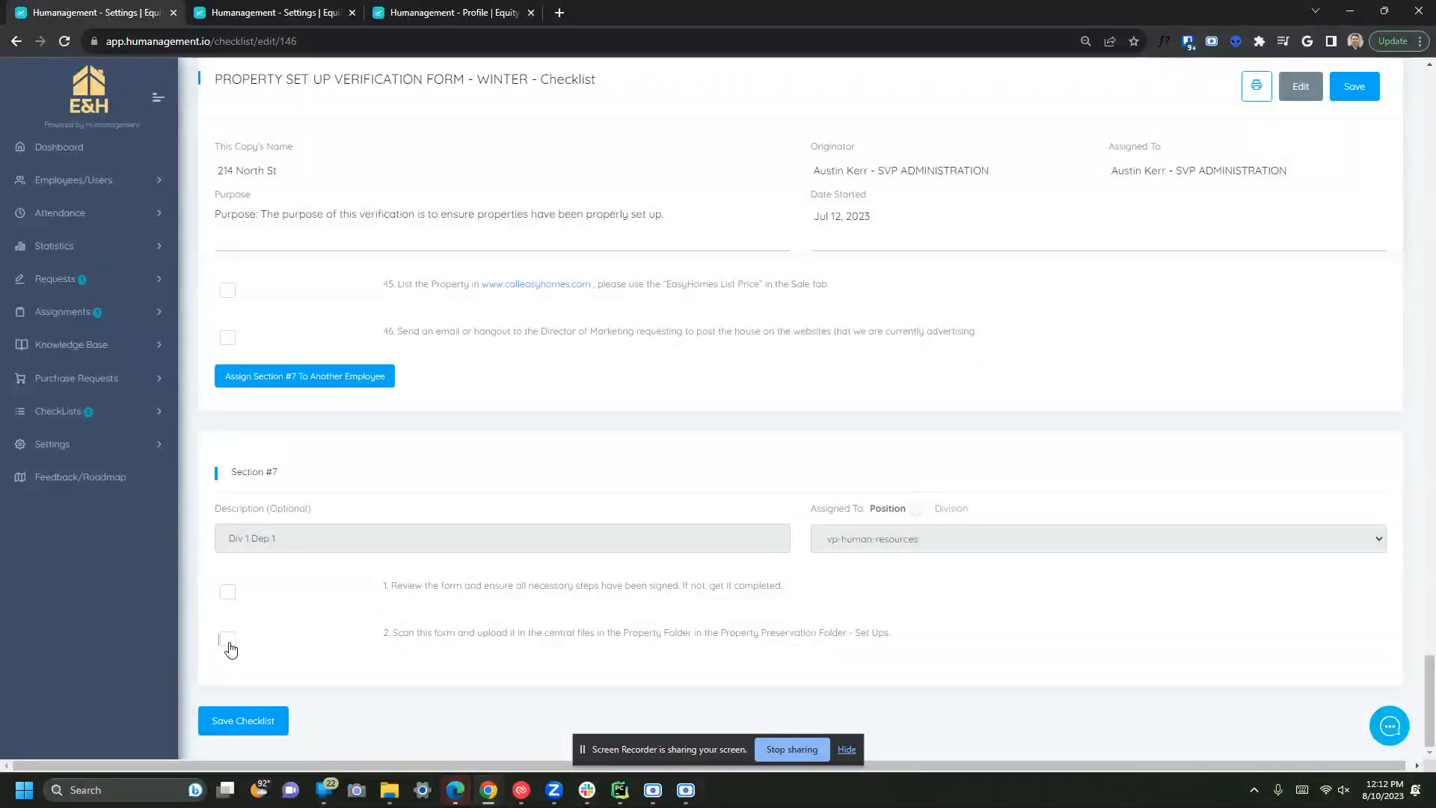
{"action": "left_click", "coordinate": [243, 720]}
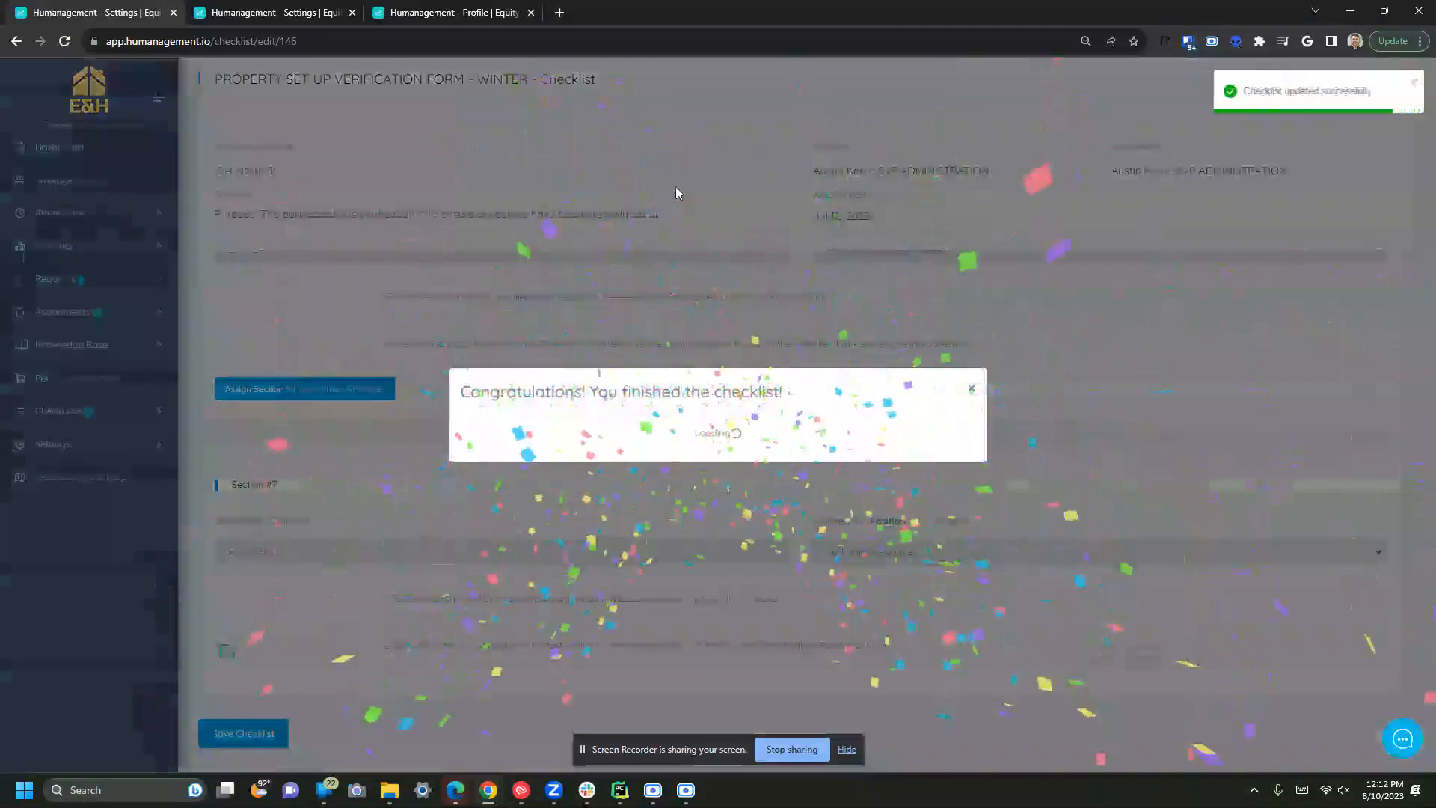